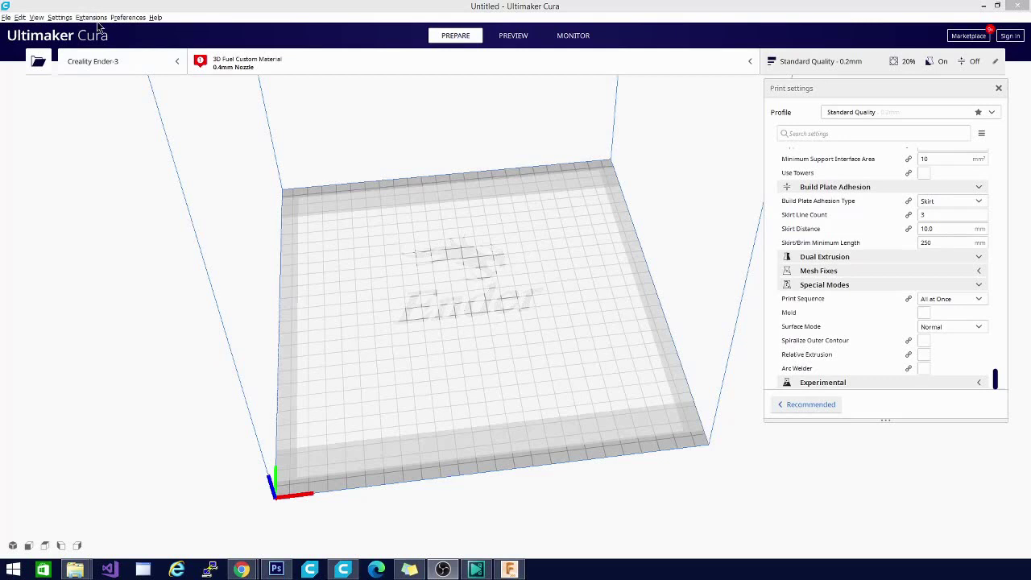
- Add a PLA TempTower calibration part (44.0 x 9.9 x 69.9 mm) to the build plate
left_click(89, 17)
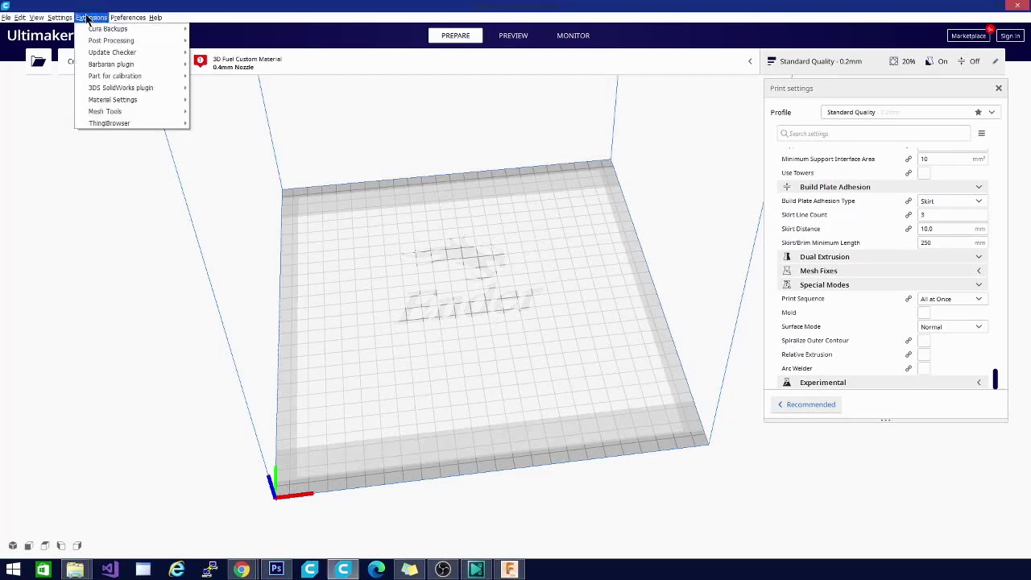
mouse_move(107, 54)
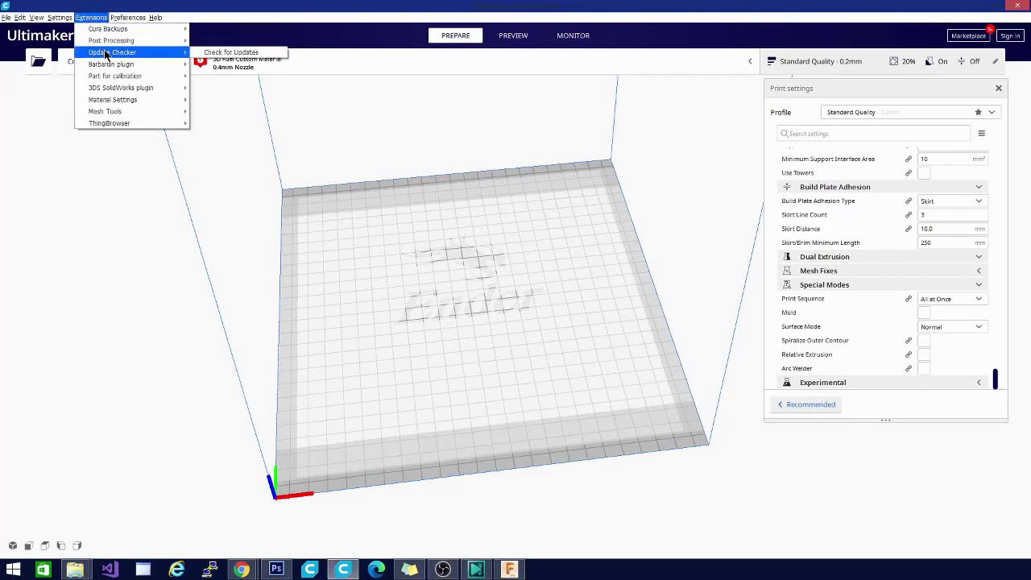
mouse_move(160, 82)
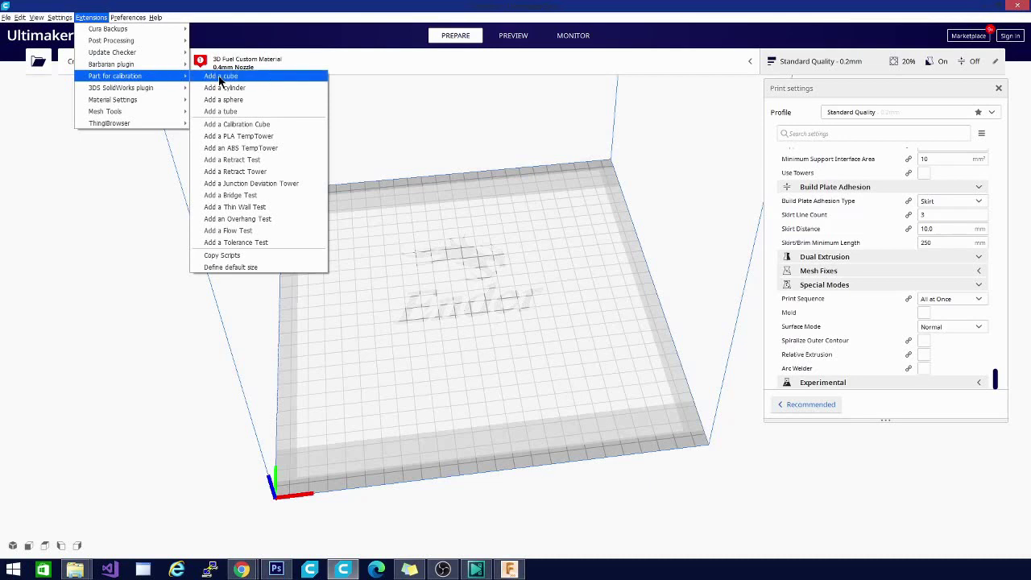
left_click(260, 137)
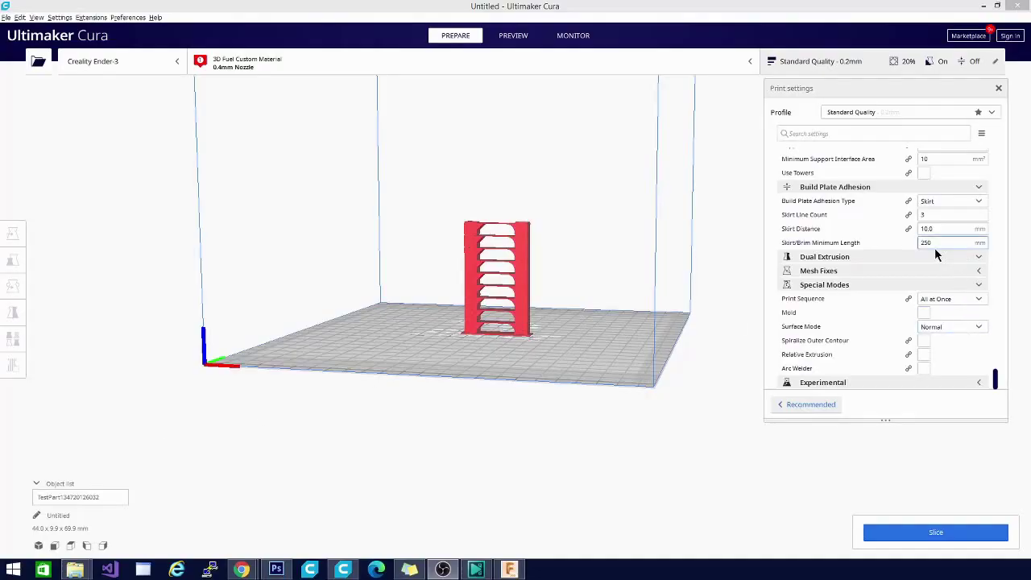
right_click_drag(705, 274, 641, 298)
scroll(568, 291, "up", 10)
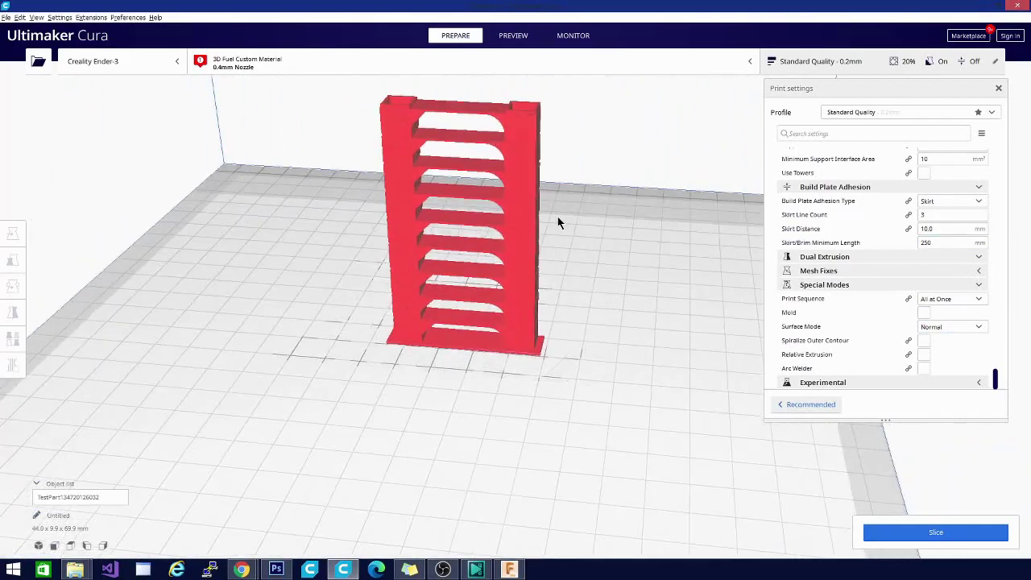
right_click_drag(559, 219, 655, 193)
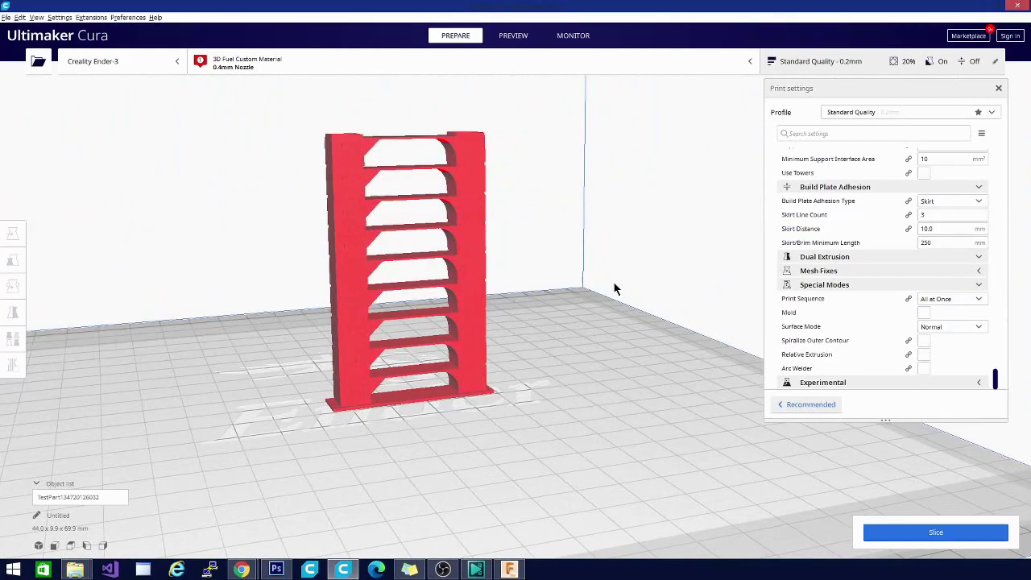
right_click_drag(617, 287, 546, 359)
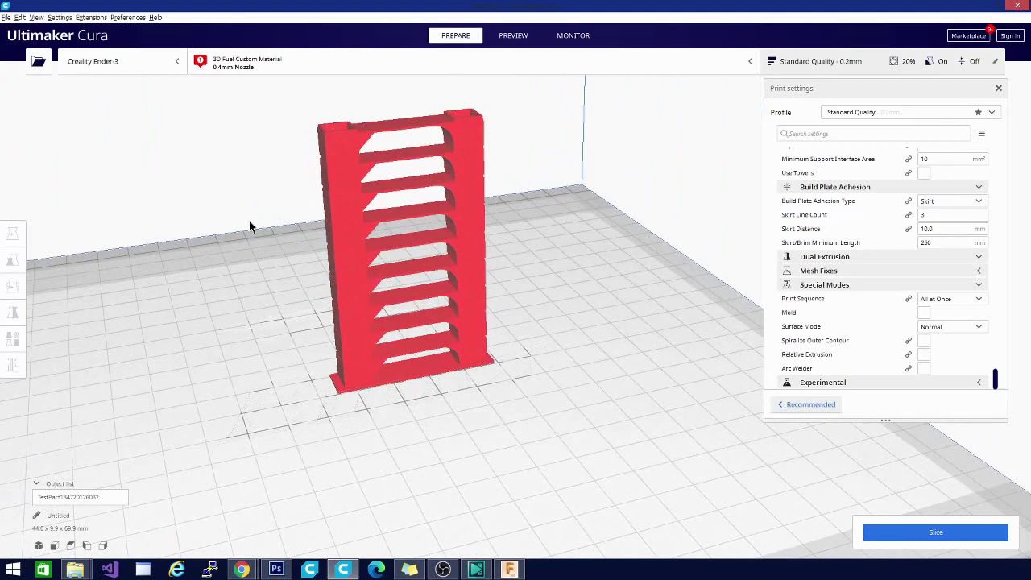
- Add a ChangeAtZ script in the Post Processing scripts window under Modify G-Code
left_click(91, 18)
mouse_move(118, 40)
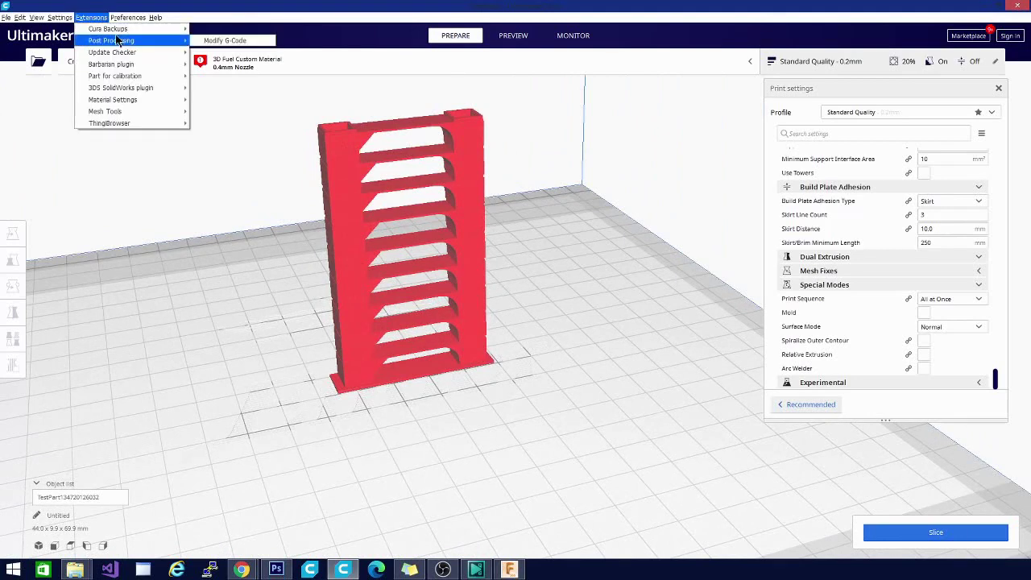
left_click(231, 41)
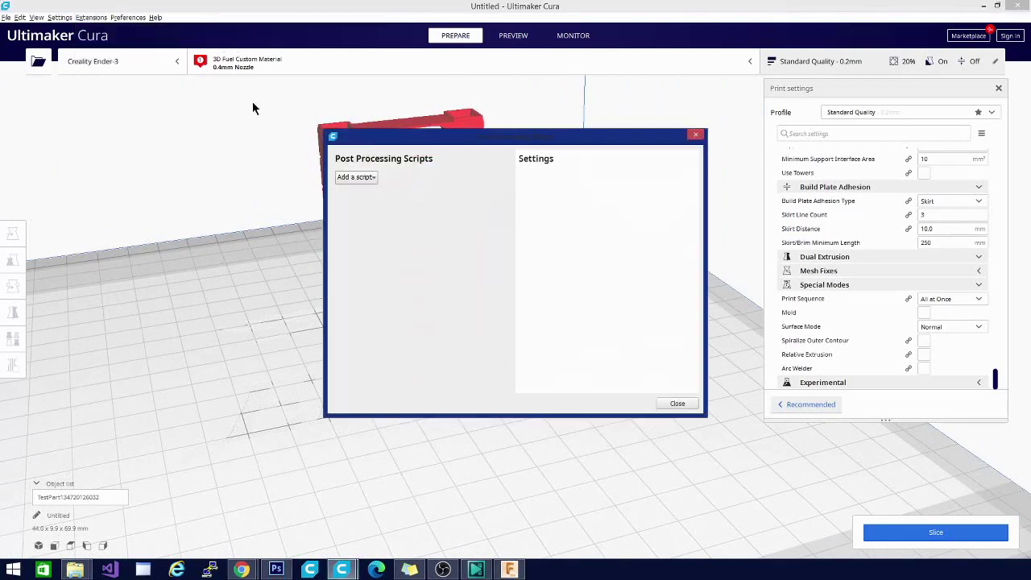
left_click(362, 179)
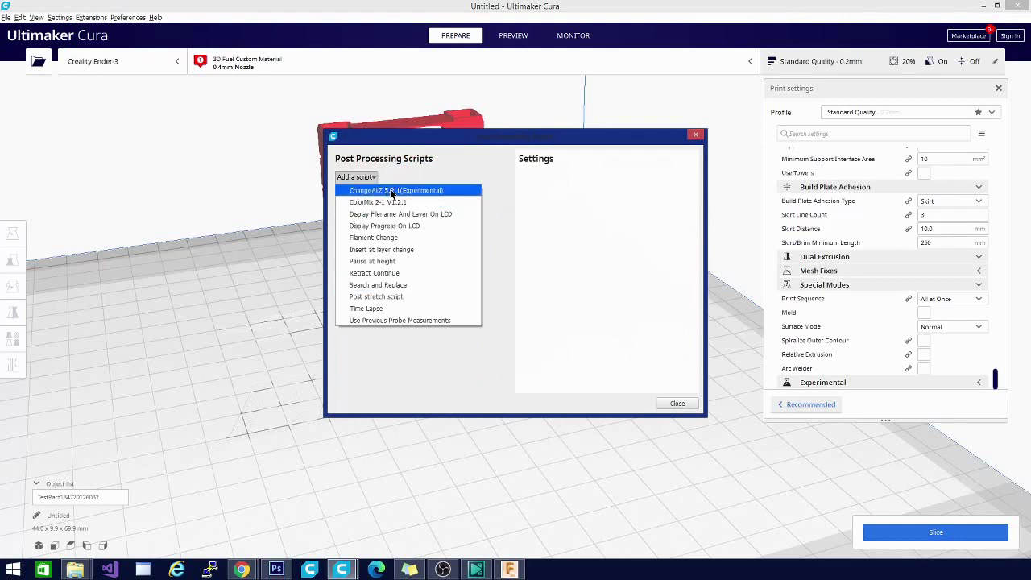
left_click(390, 191)
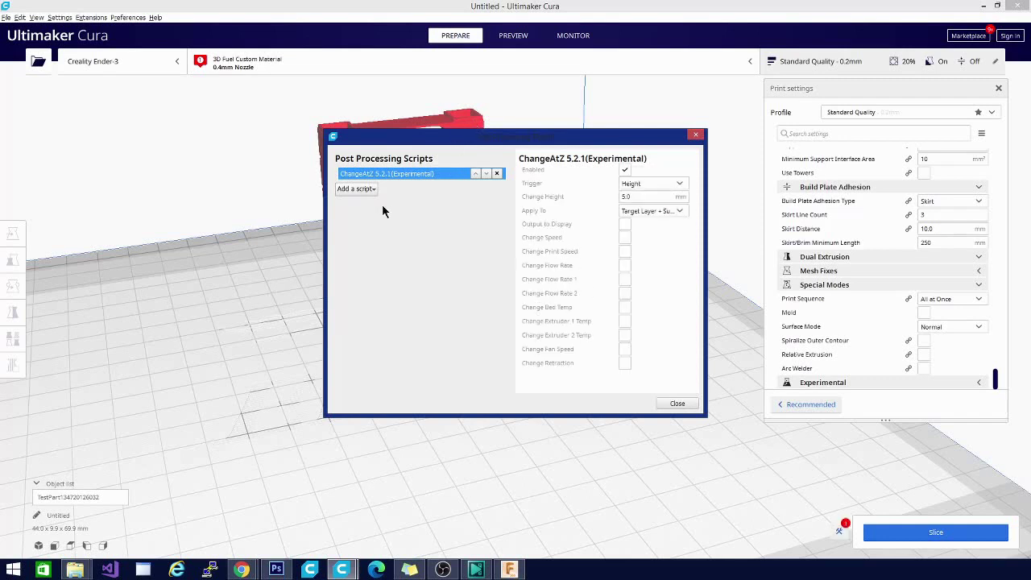
- Set the ChangeAtZ trigger to Layer No. and the change layer to 1
left_click(632, 183)
left_click(649, 210)
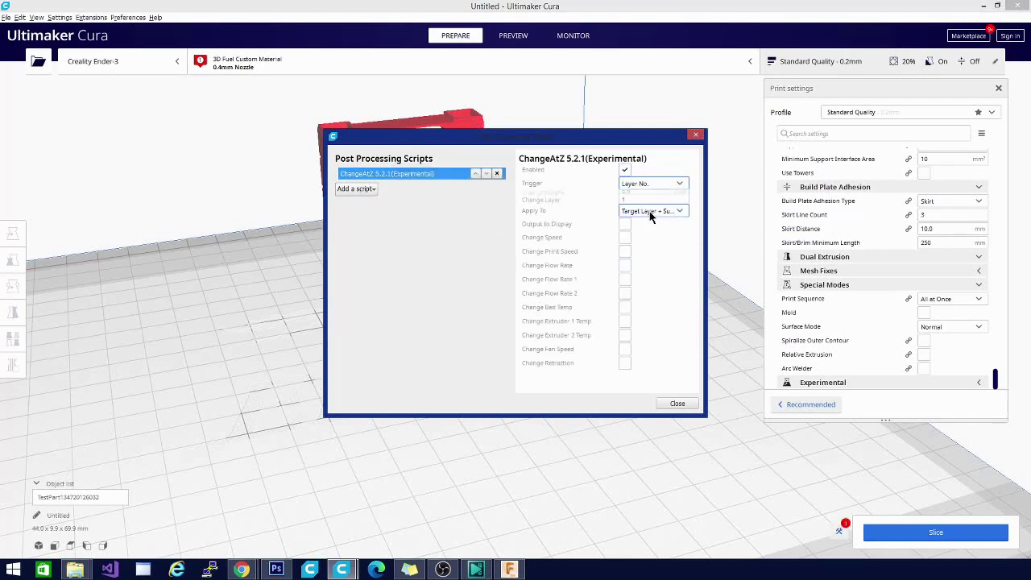
left_click(641, 195)
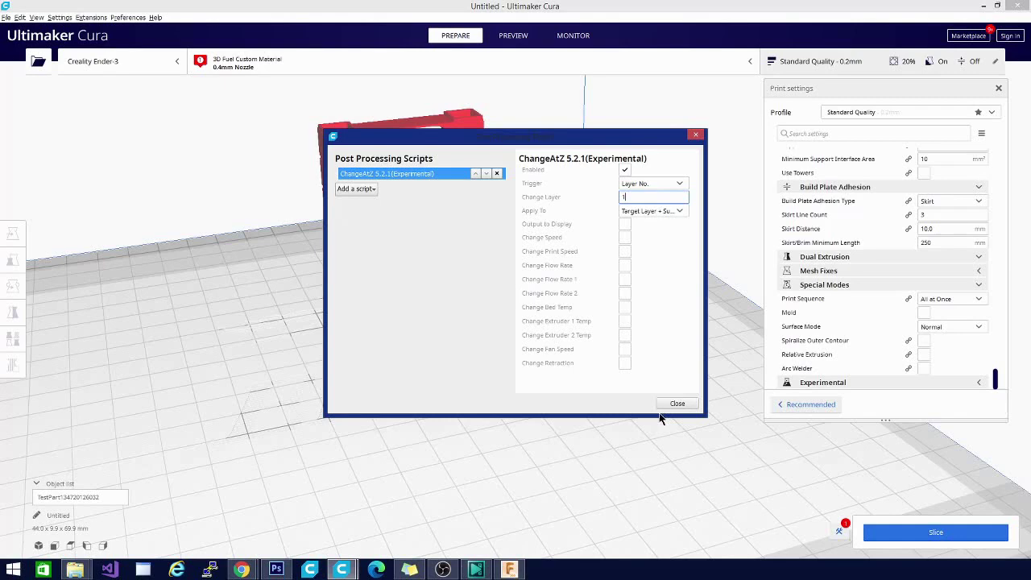
- Close the post-processing scripts window, reopen it, and close it again
left_click(678, 403)
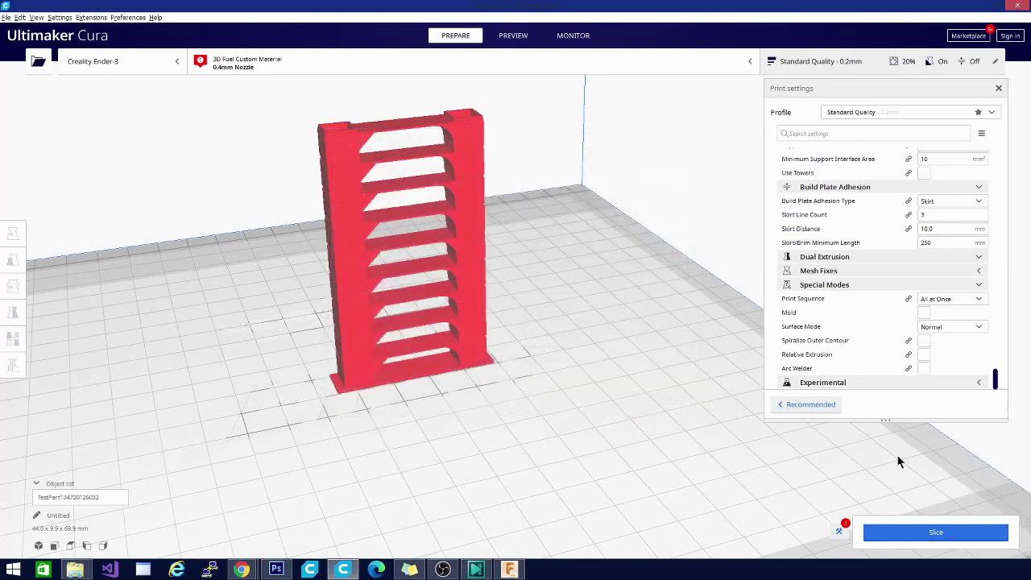
left_click(839, 533)
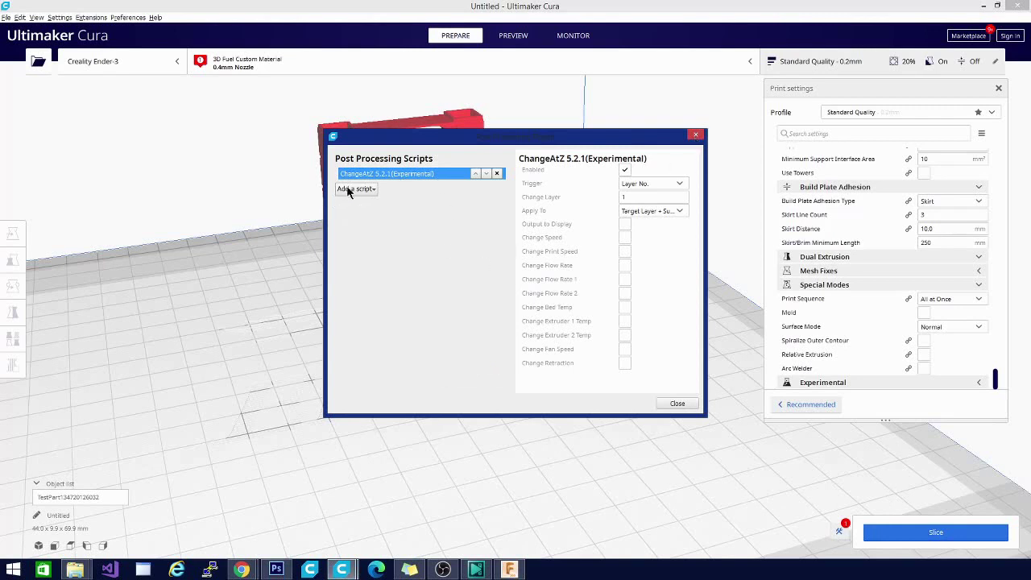
left_click(697, 135)
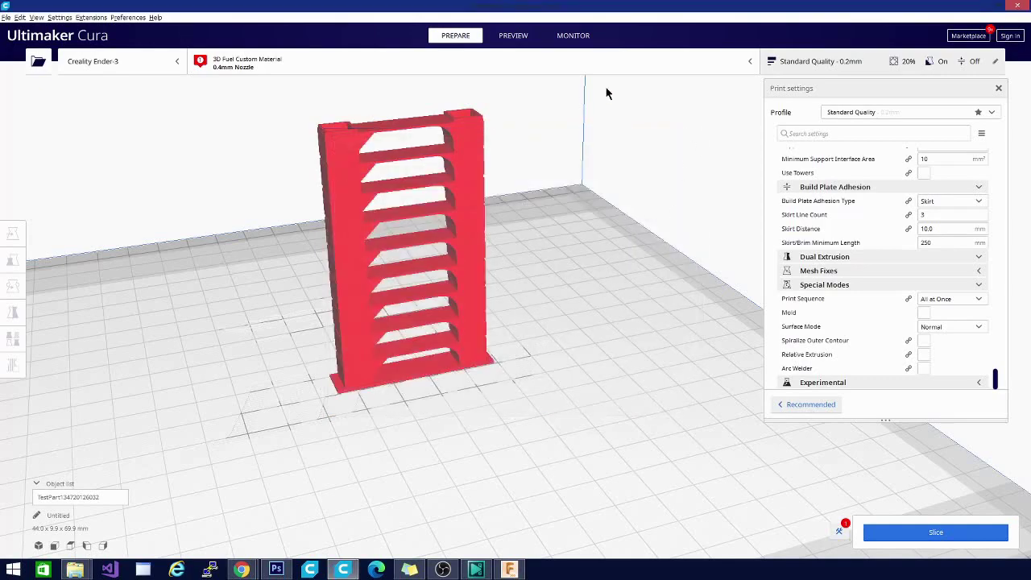
- Slice the tower (about 1 h 21 min, 6 g) and scroll through the custom print settings
left_click(922, 533)
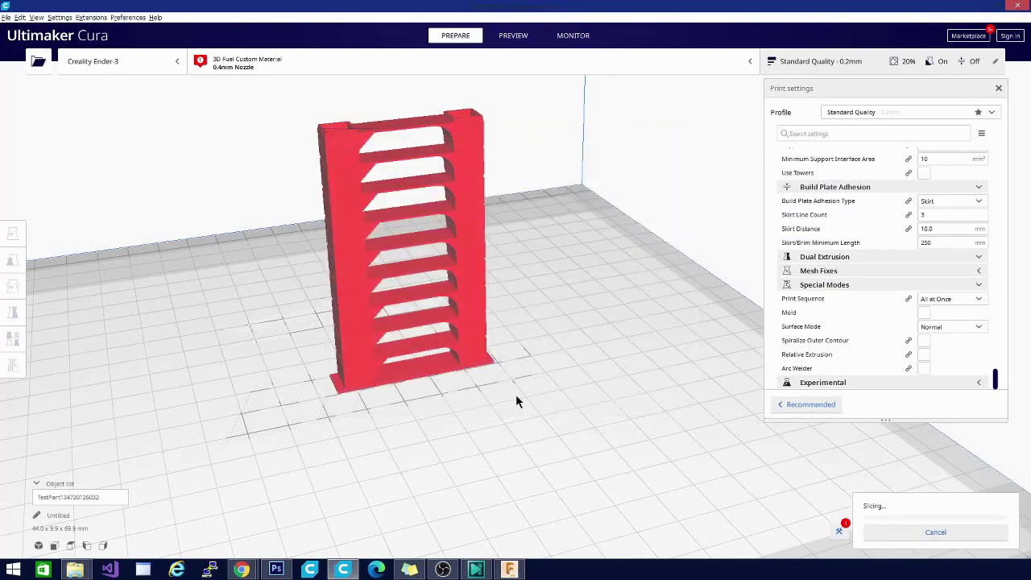
right_click_drag(572, 333, 529, 383)
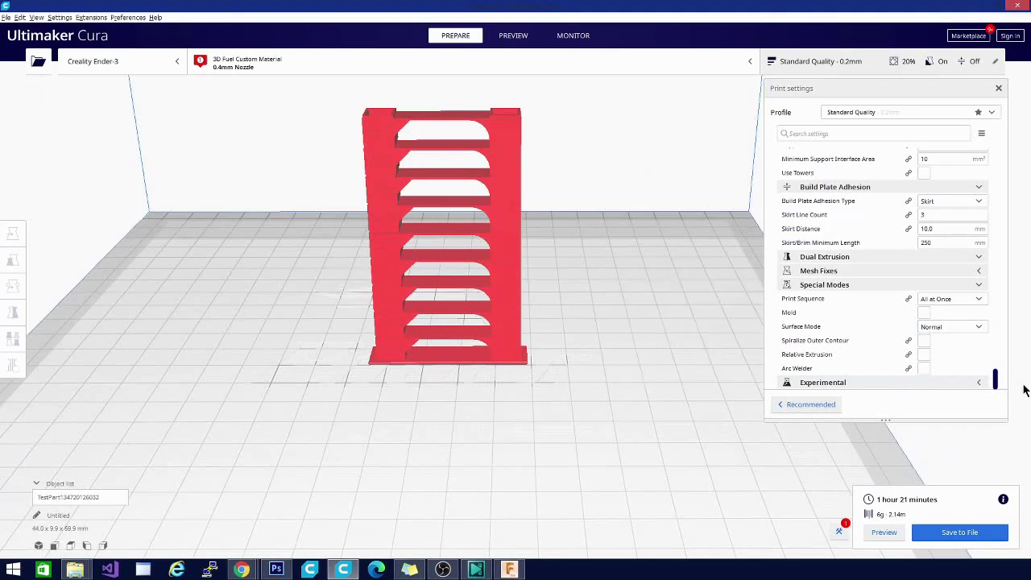
left_click_drag(999, 385, 996, 159)
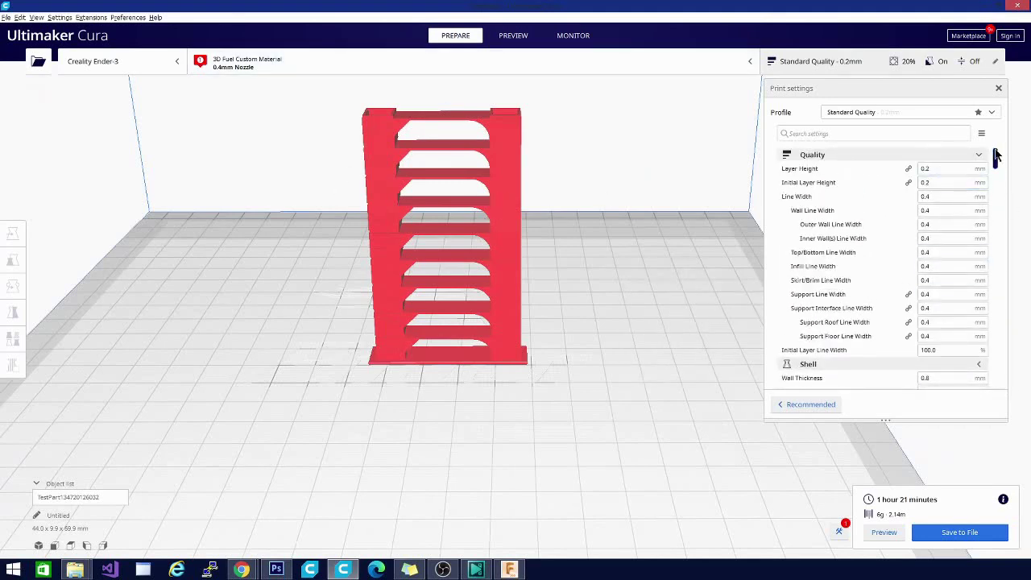
left_click_drag(999, 157, 1012, 373)
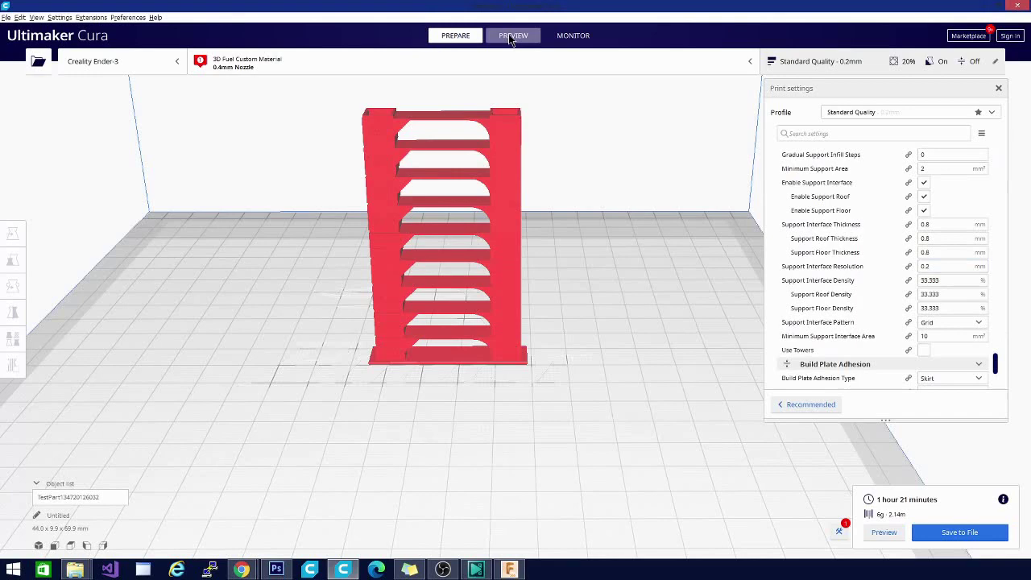
- Show the sliced layer preview with the layer slider lowered to about layer 25
left_click(510, 36)
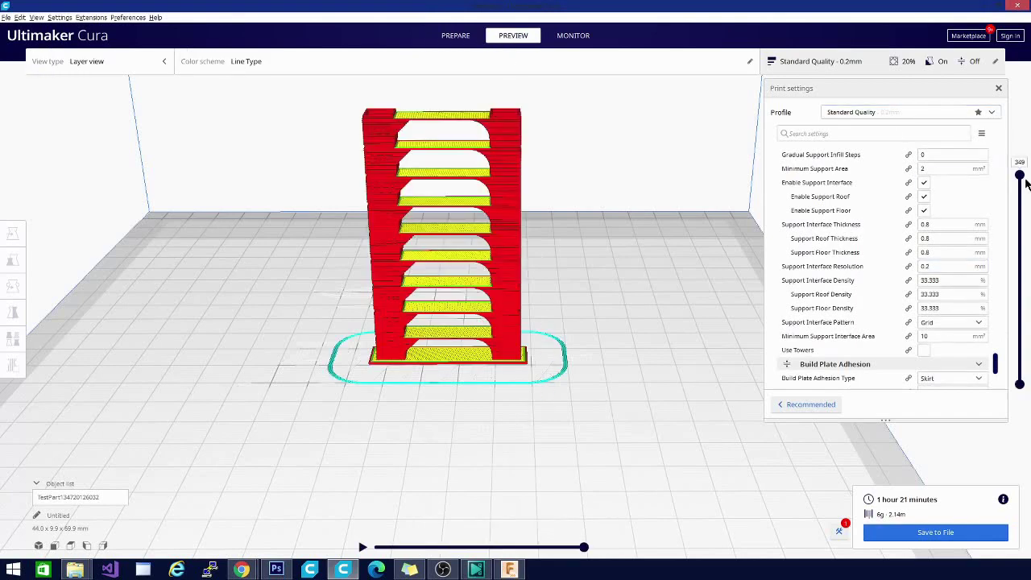
left_click_drag(1019, 176, 1018, 363)
scroll(470, 407, "up", 5)
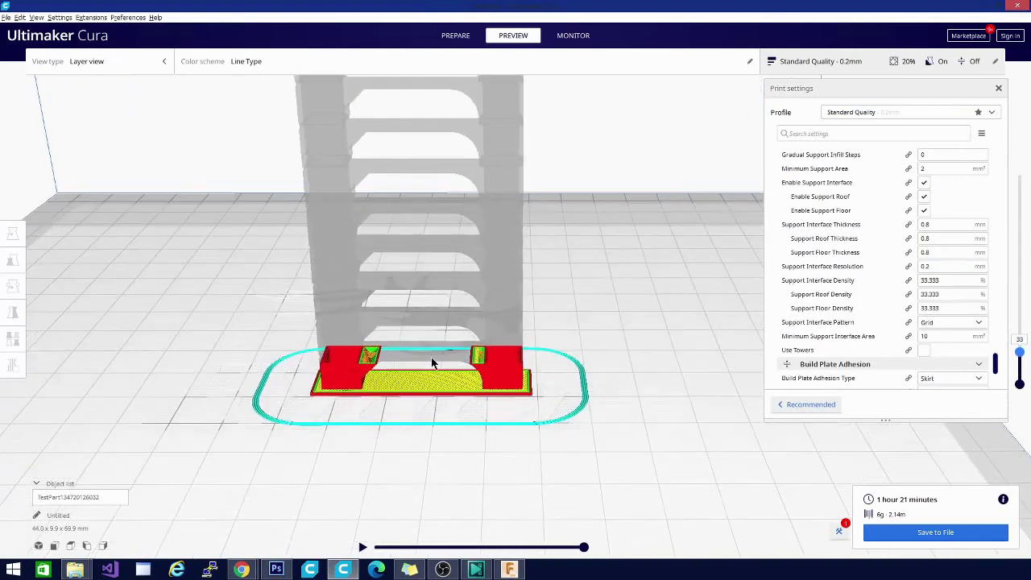
scroll(432, 363, "up", 3)
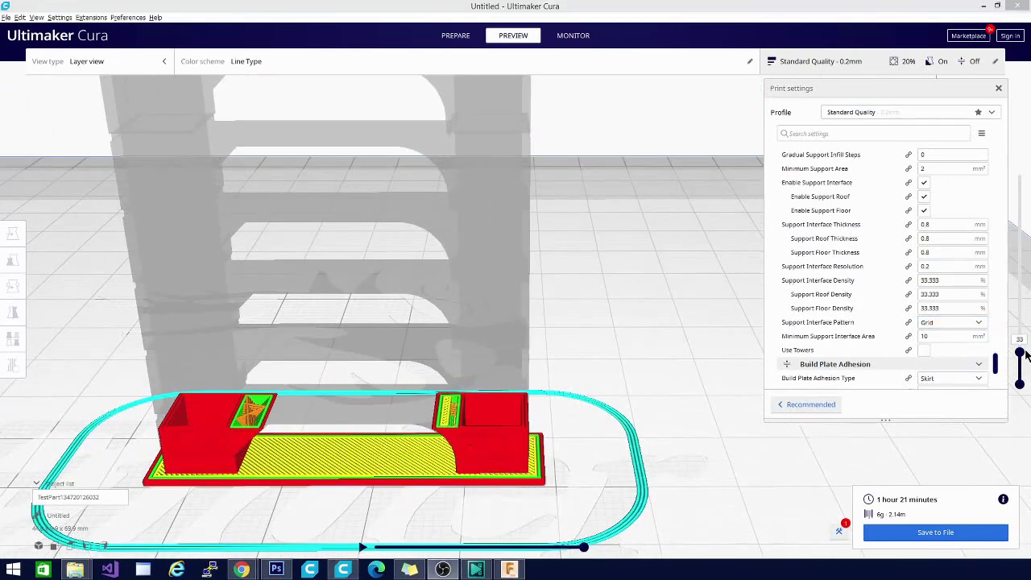
left_click_drag(1020, 353, 1022, 357)
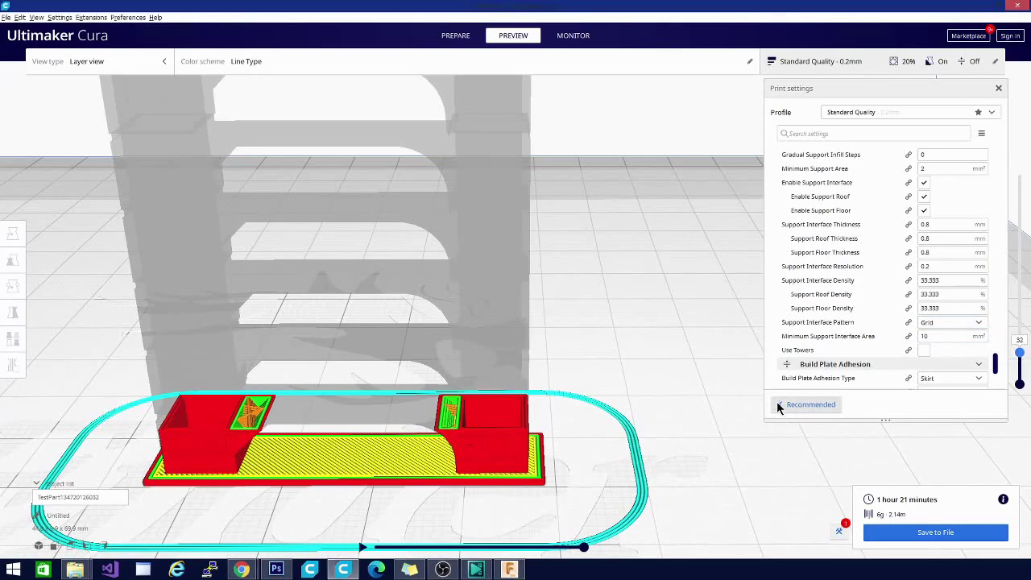
key("Down")
key("Down")
key("Down")
key("Down")
key("Down")
key("Down")
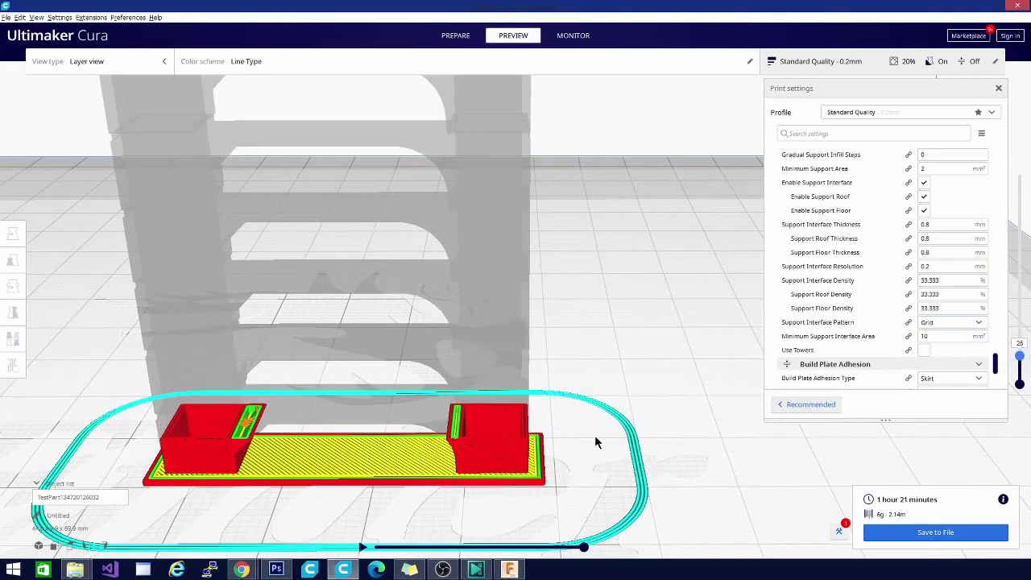
- Zoom in, tilt to a top-down view, and step the visible layers up to 39
scroll(600, 435, "up", 6)
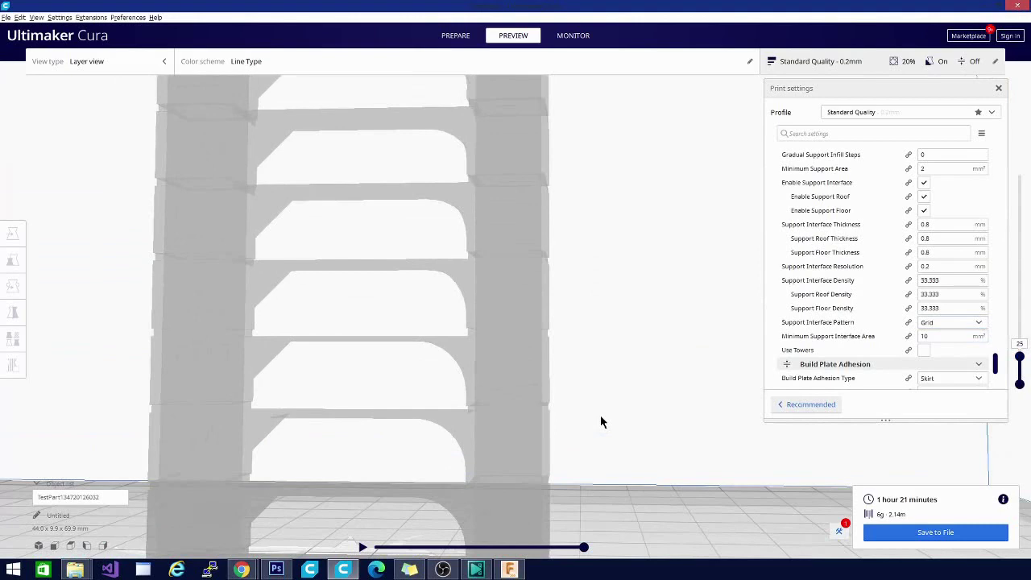
scroll(639, 343, "up", 8)
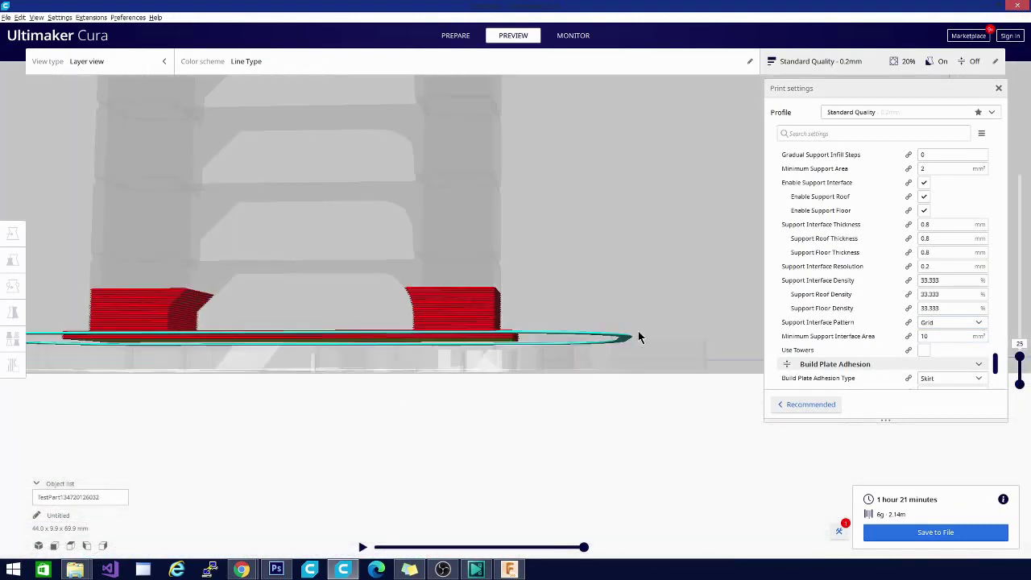
right_click_drag(633, 336, 545, 217)
right_click(545, 217)
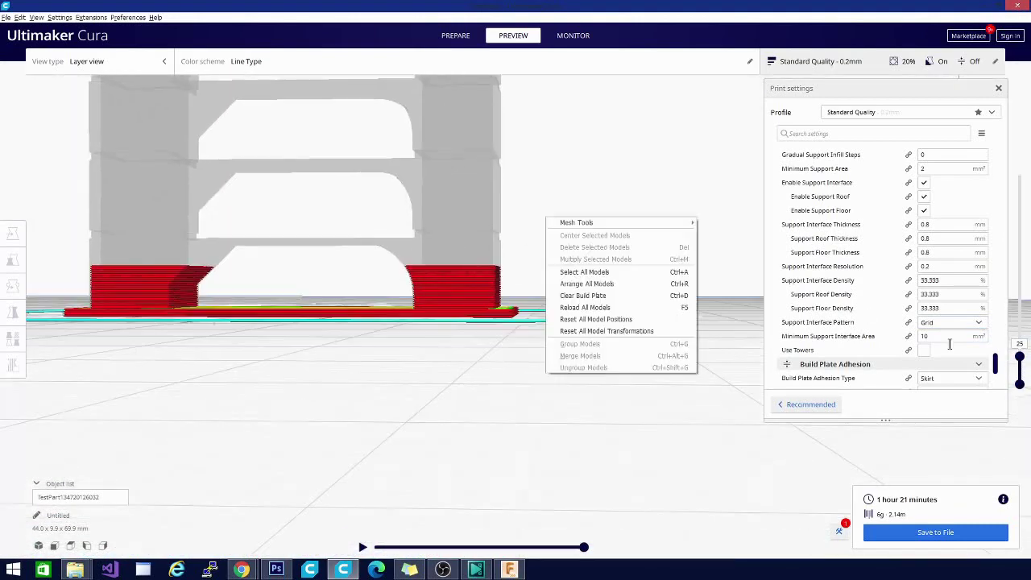
left_click(1020, 359)
key("Up")
key("Up")
key("Up")
key("Up")
key("Up")
key("Up")
key("Up")
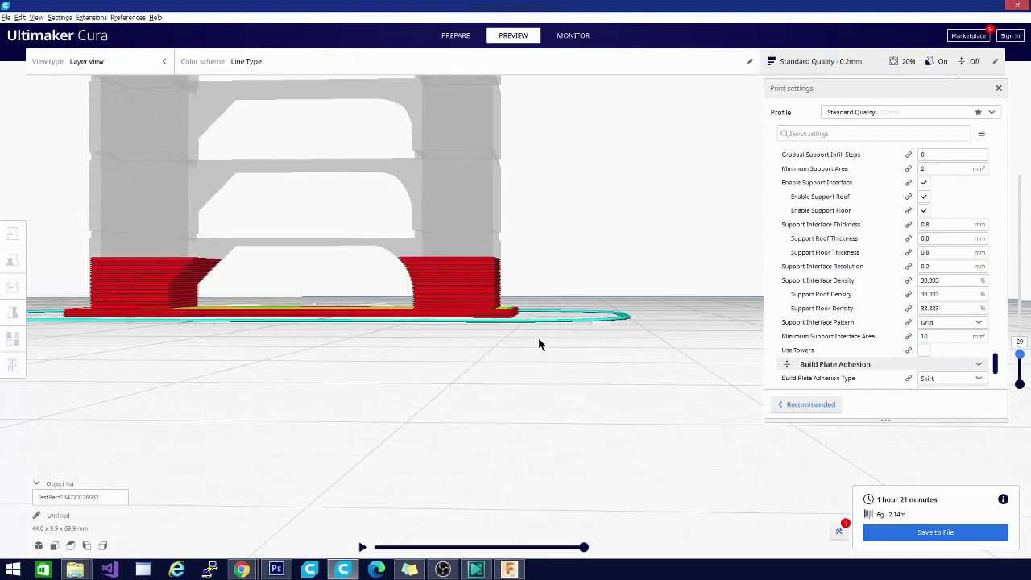
key("Up")
key("Up")
key("Up")
key("Up")
key("Up")
key("Up")
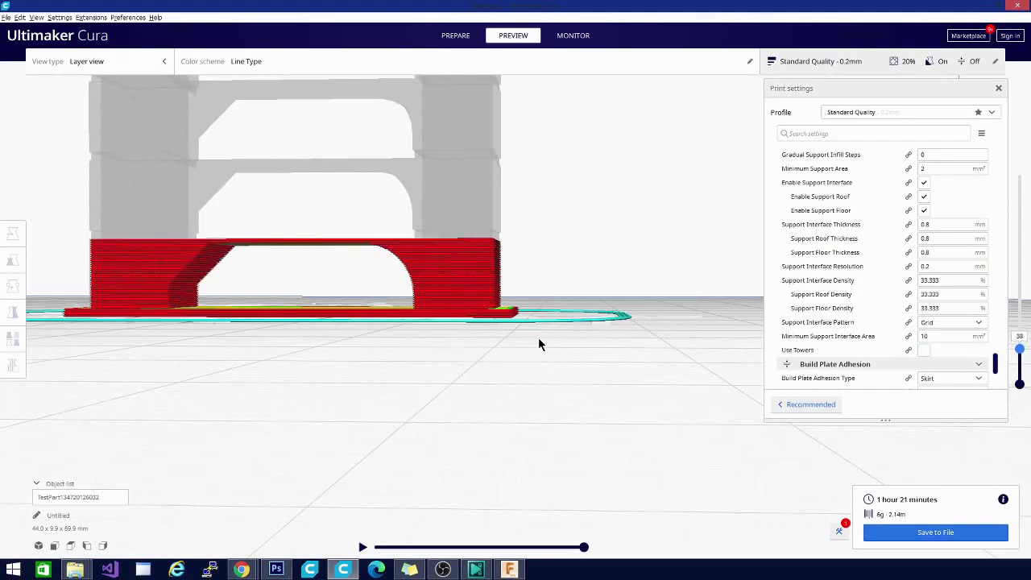
key("Up")
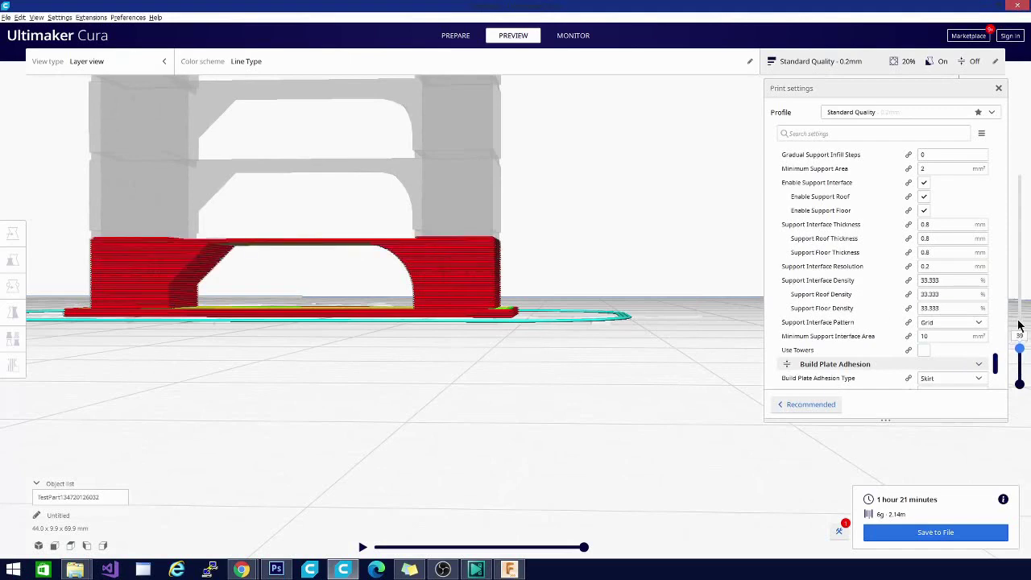
- Set ChangeAtZ to layer 39, Target Layer + Subsequent, with Change Extruder 1 Temp enabled
left_click(840, 530)
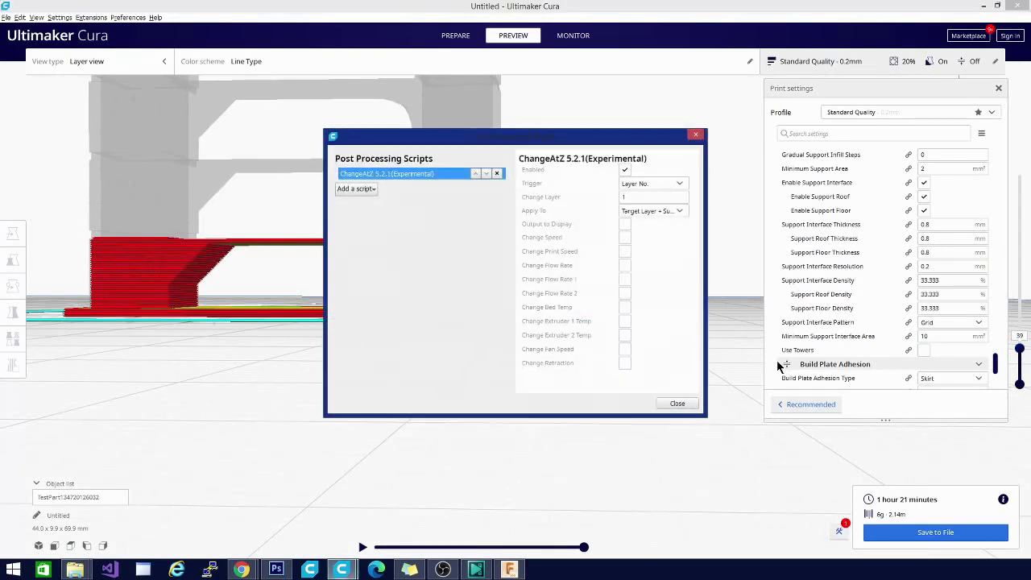
left_click(634, 196)
type("39")
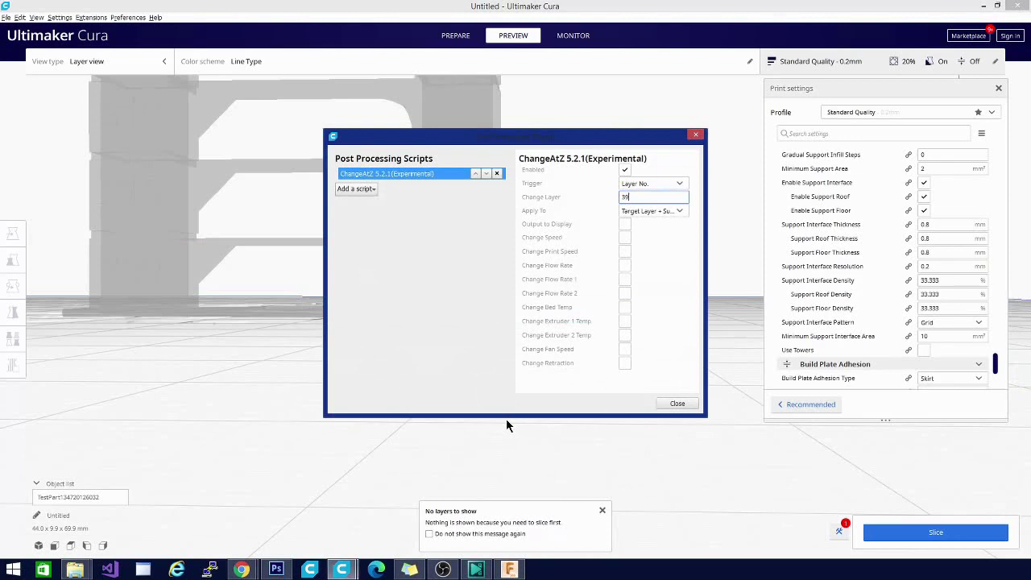
left_click(679, 211)
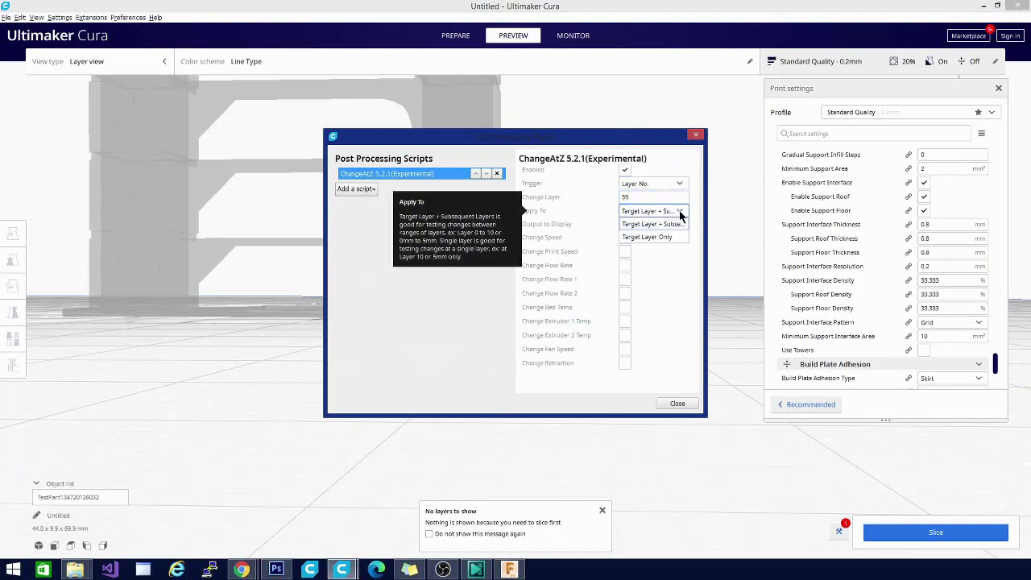
left_click(650, 226)
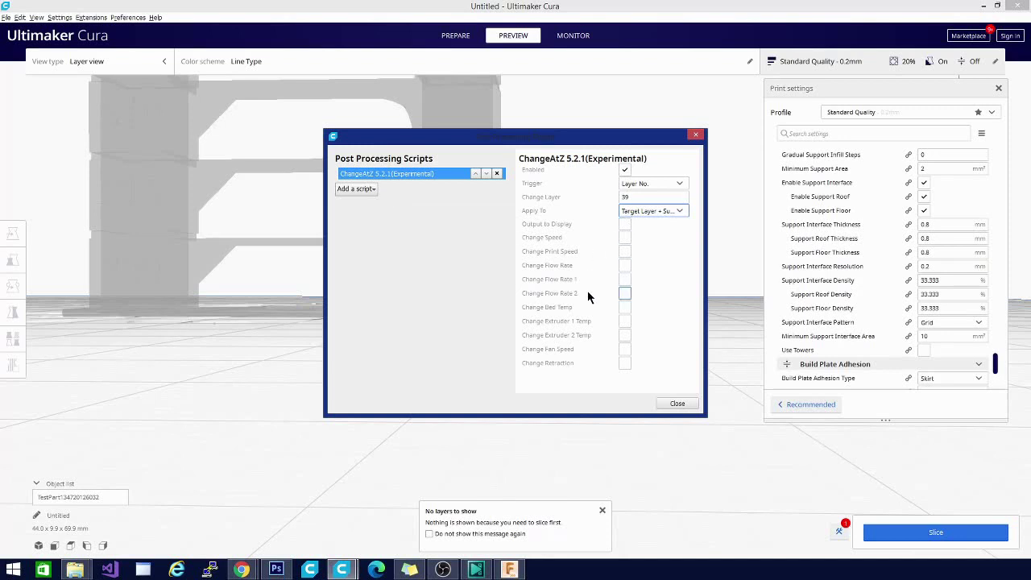
left_click(625, 323)
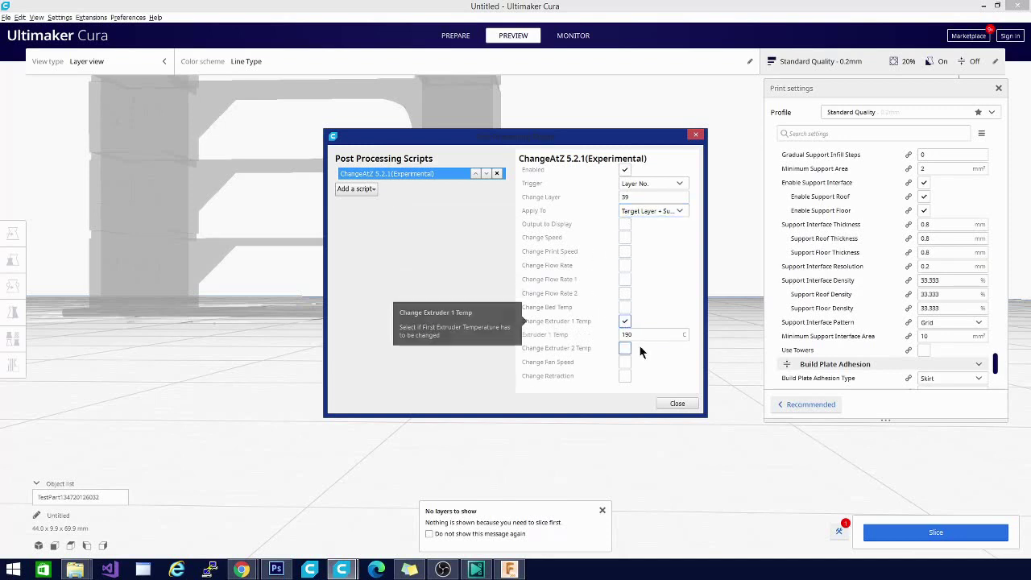
double_click(633, 337)
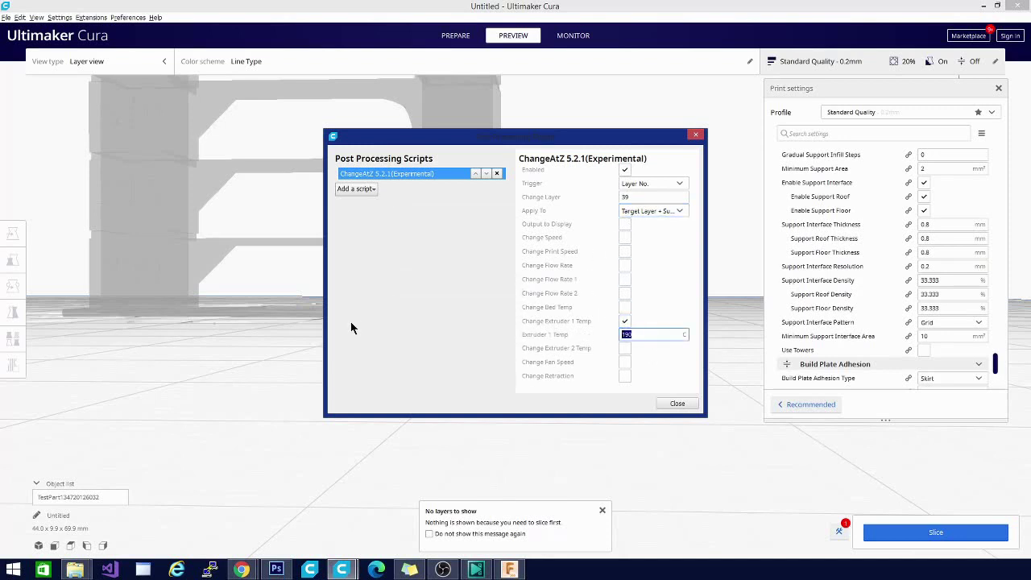
left_click(676, 405)
left_click(475, 34)
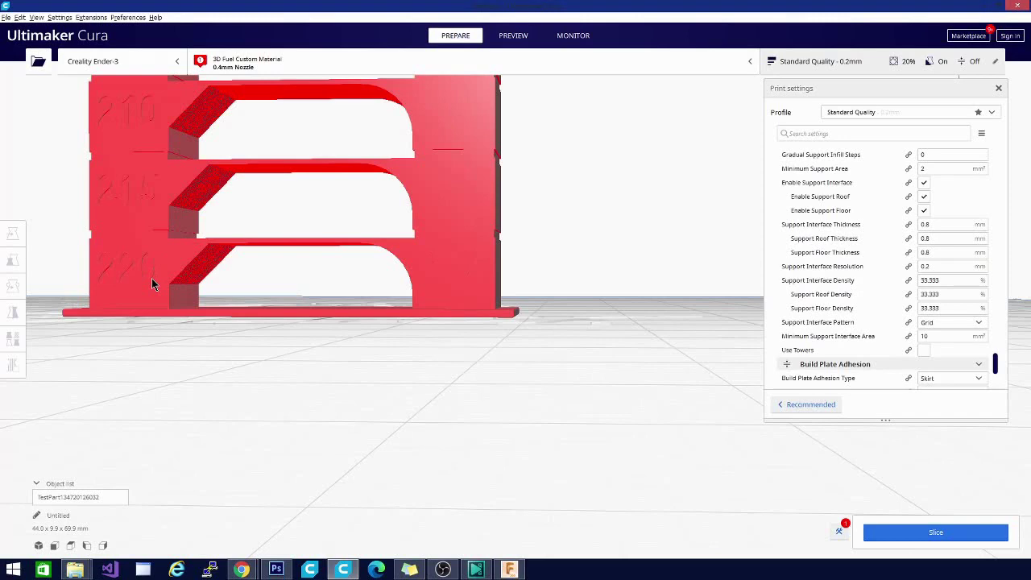
- Set the Material section's Printing Temperature to 220 °C
scroll(266, 379, "down", 5)
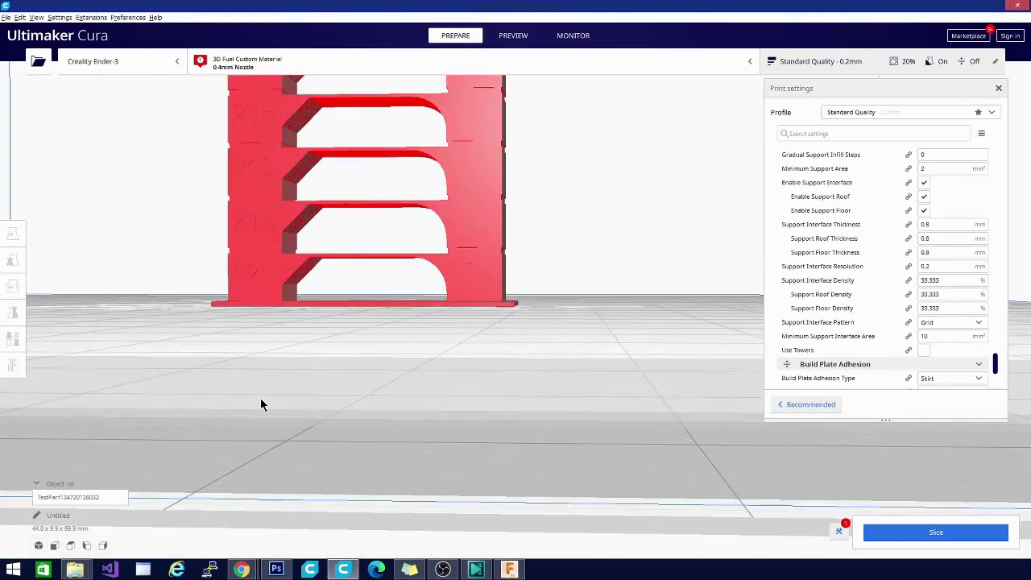
scroll(247, 403, "up", 5)
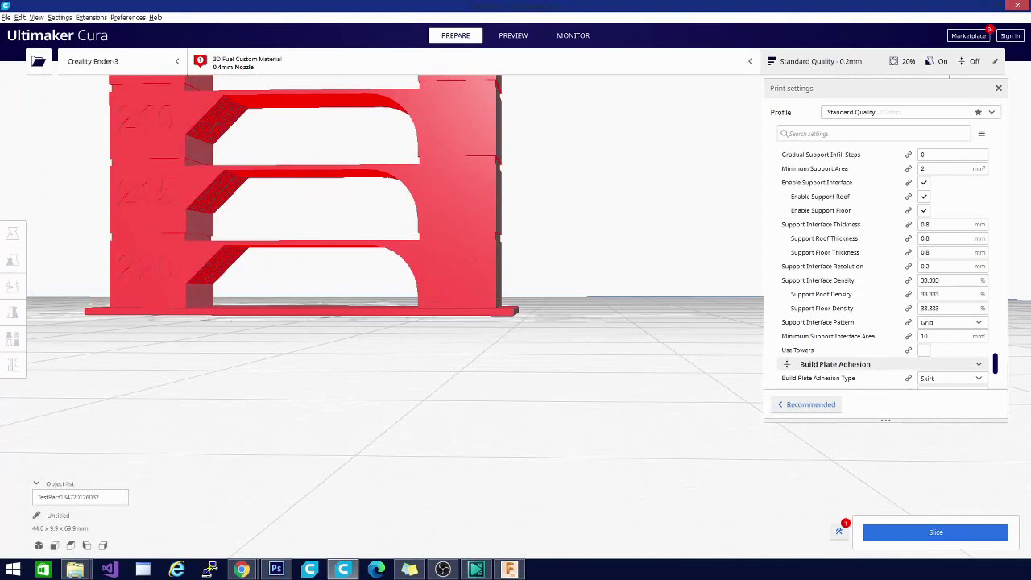
scroll(862, 359, "up", 5)
scroll(861, 358, "up", 15)
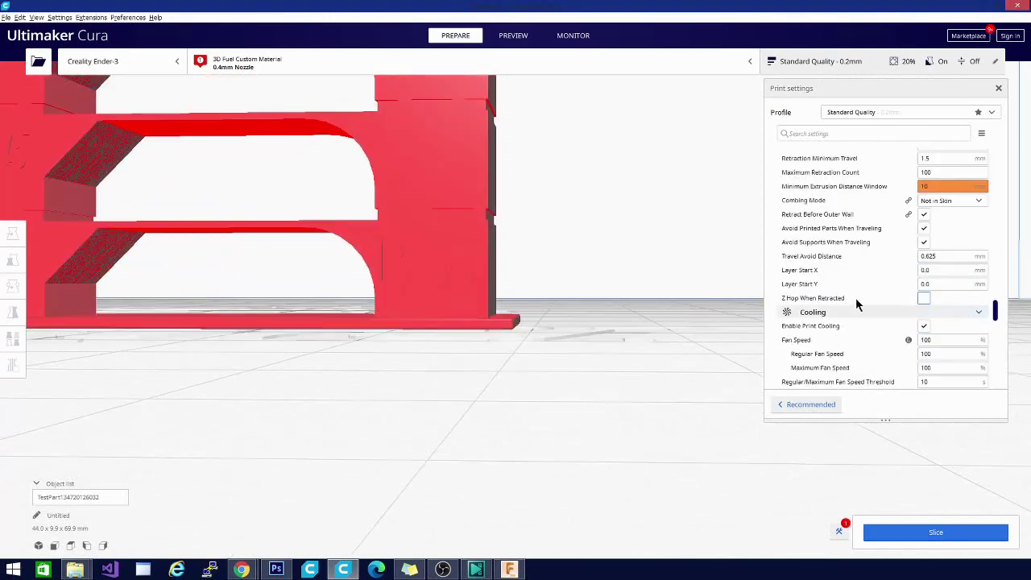
scroll(867, 312, "up", 10)
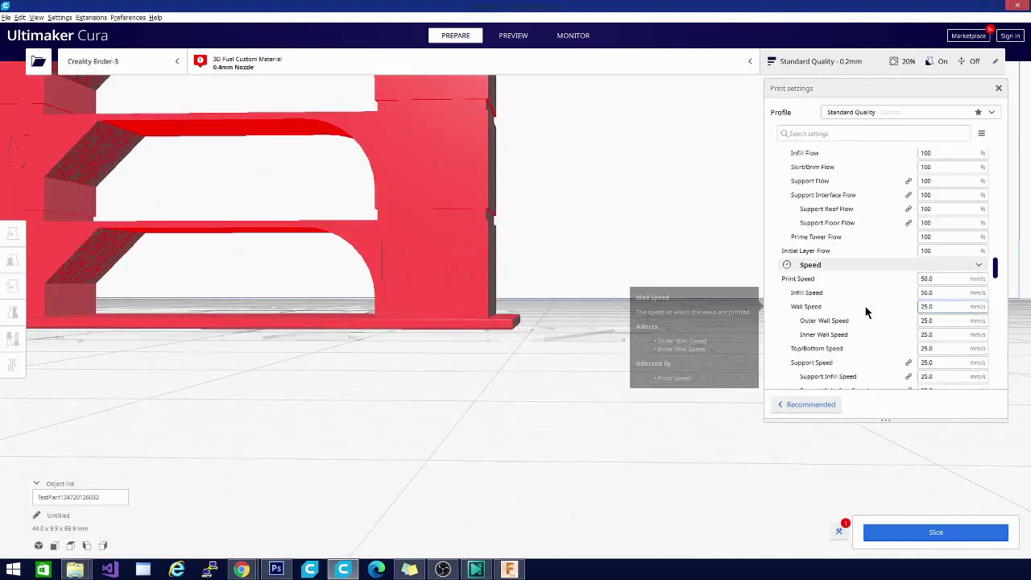
scroll(871, 302, "up", 5)
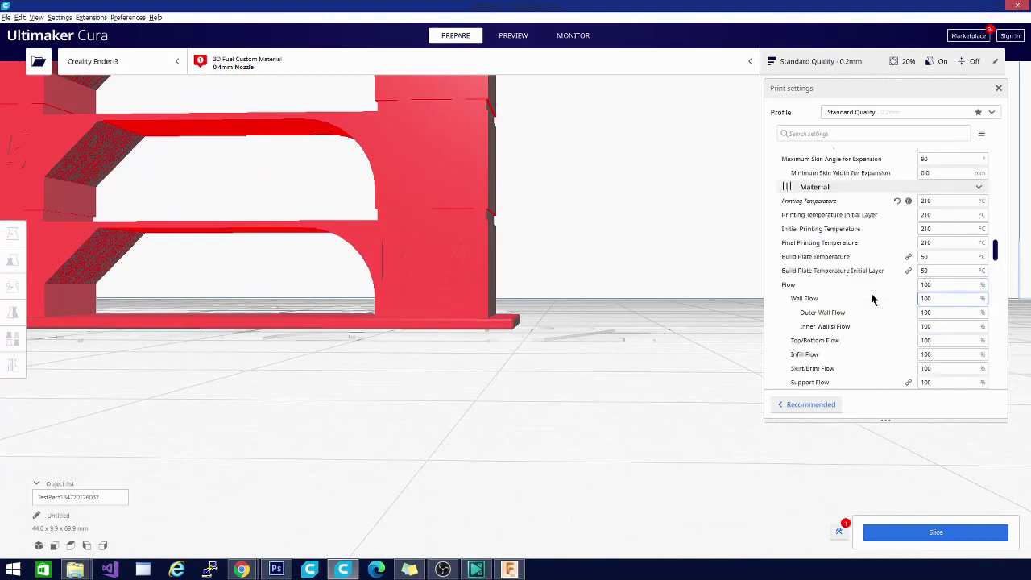
double_click(926, 201)
type("220")
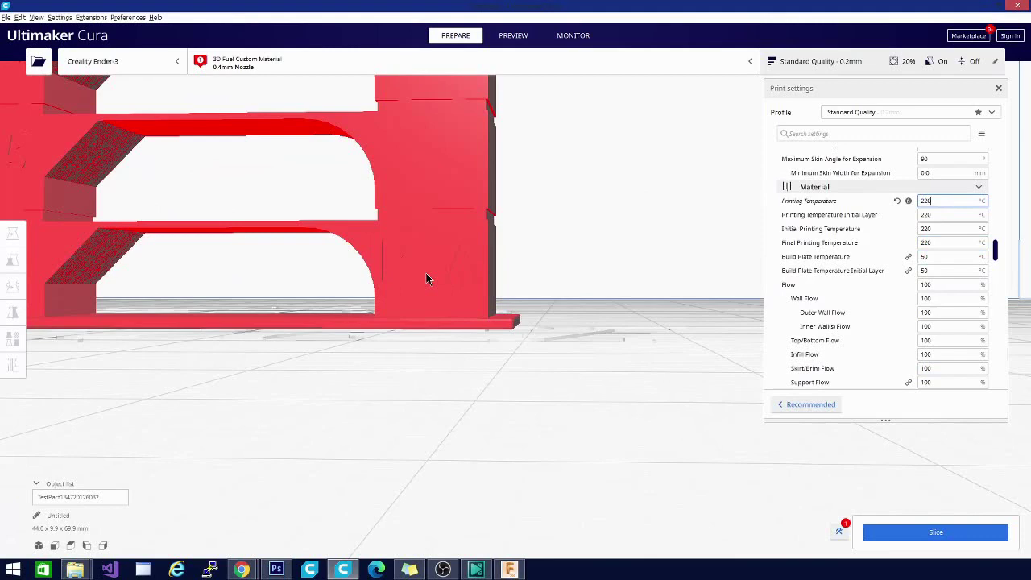
scroll(740, 379, "down", 1)
scroll(739, 378, "down", 1)
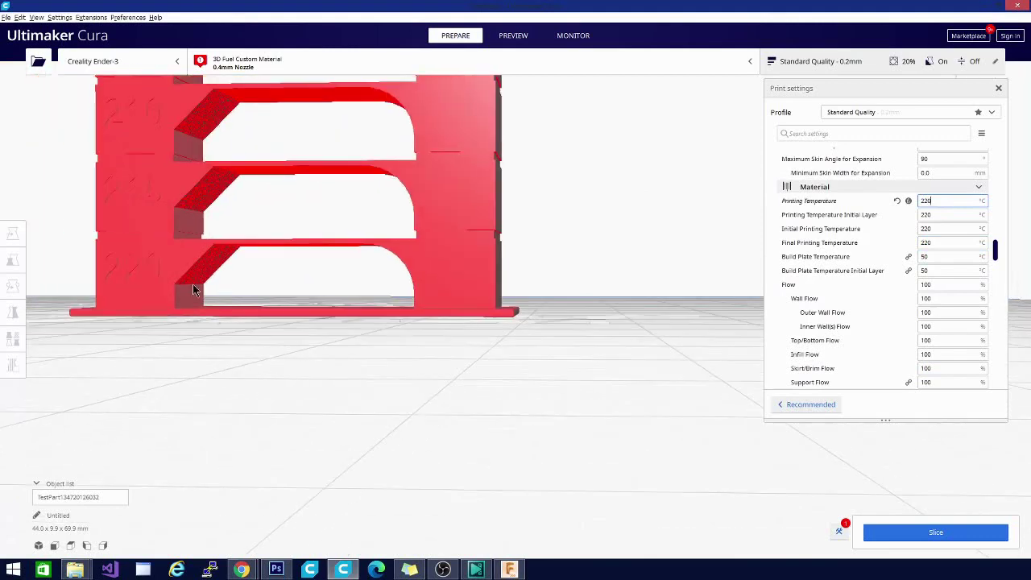
- Change the ChangeAtZ Extruder 1 temperature from 190 to 215, keeping Target Layer + Subsequent
left_click(840, 530)
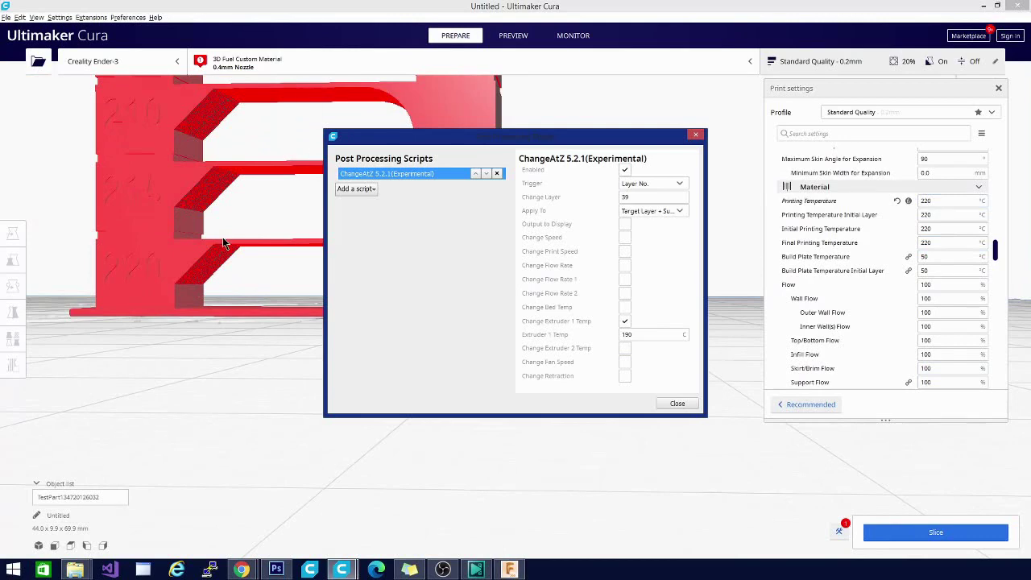
double_click(650, 334)
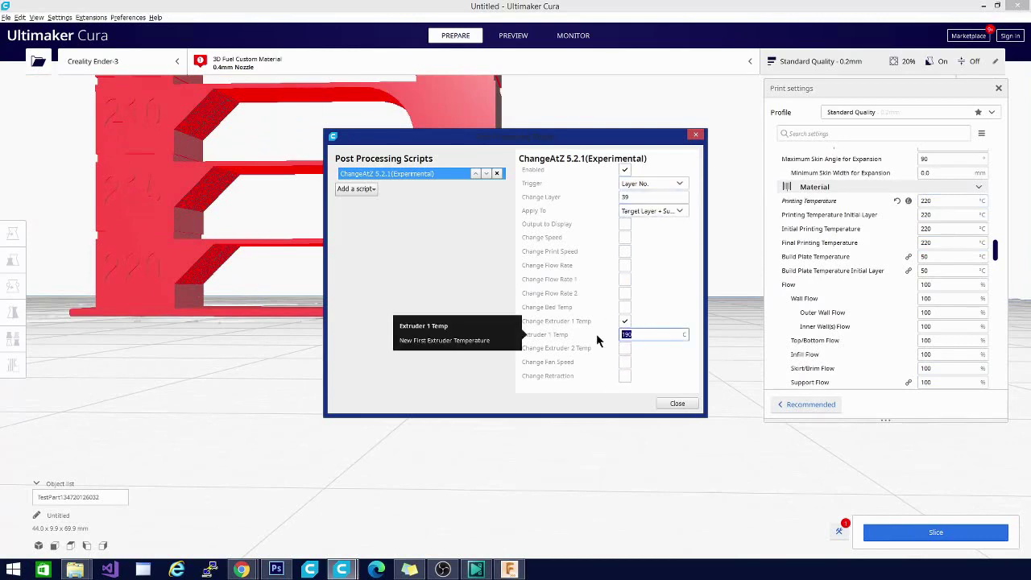
type("215")
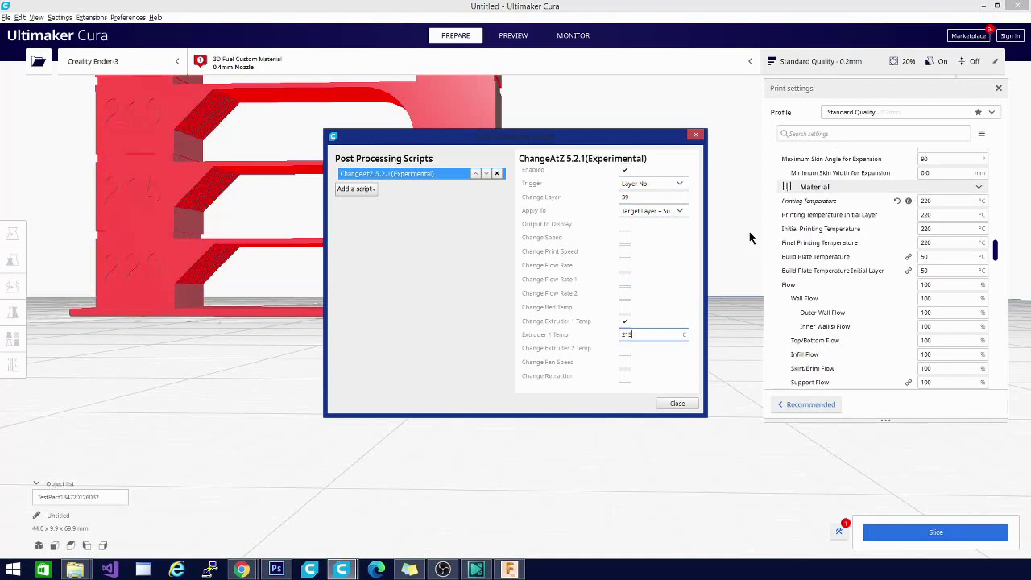
left_click(651, 210)
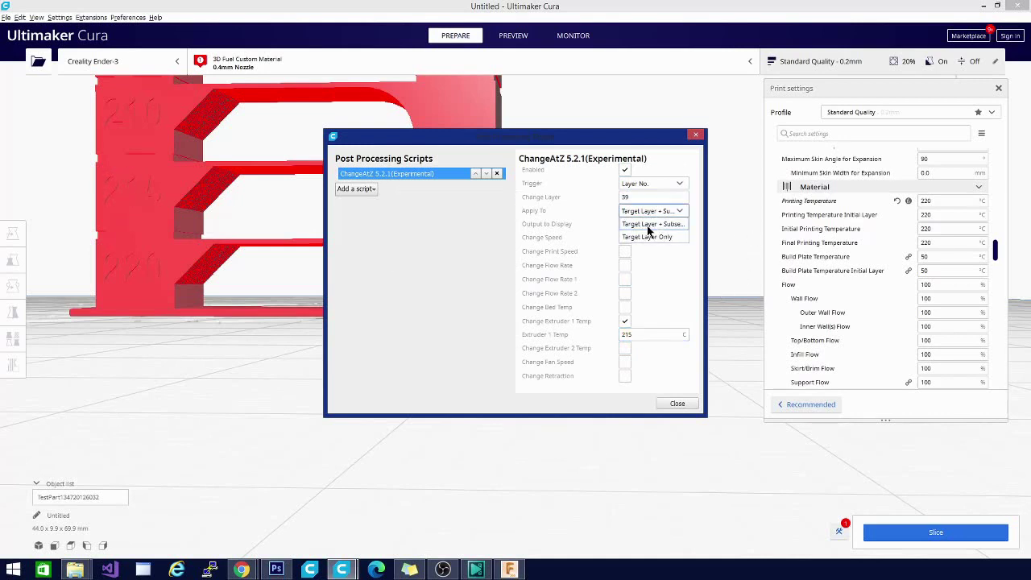
left_click(649, 226)
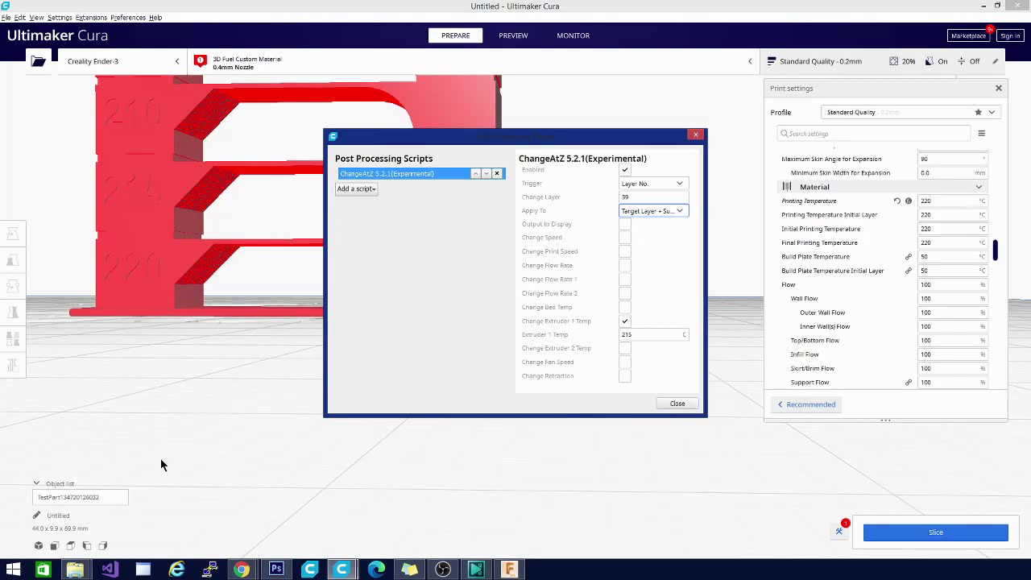
- Add more ChangeAtZ scripts and remove an accidentally added ColorMix 2-1 script
left_click(358, 189)
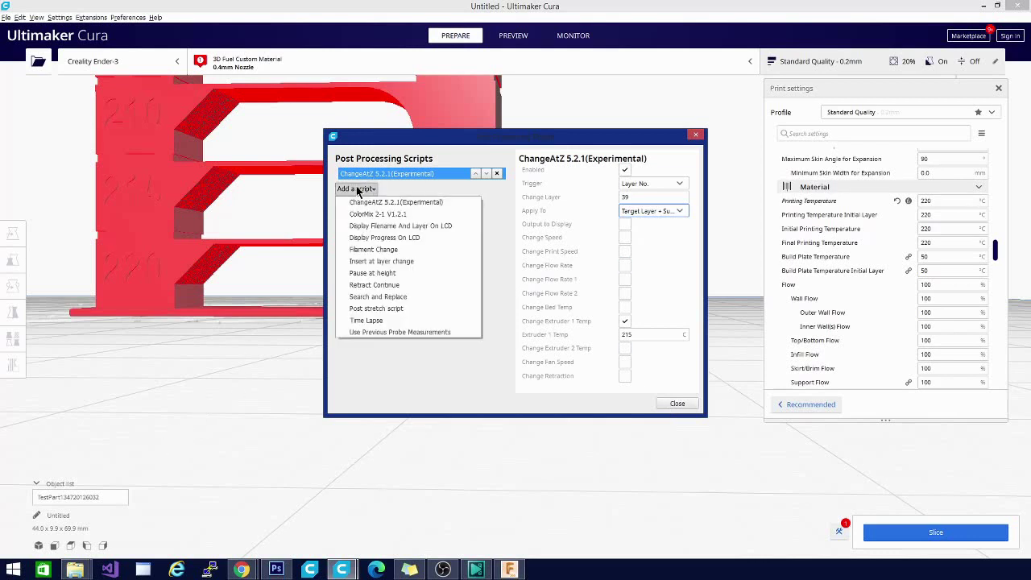
left_click(359, 202)
left_click(356, 201)
left_click(358, 202)
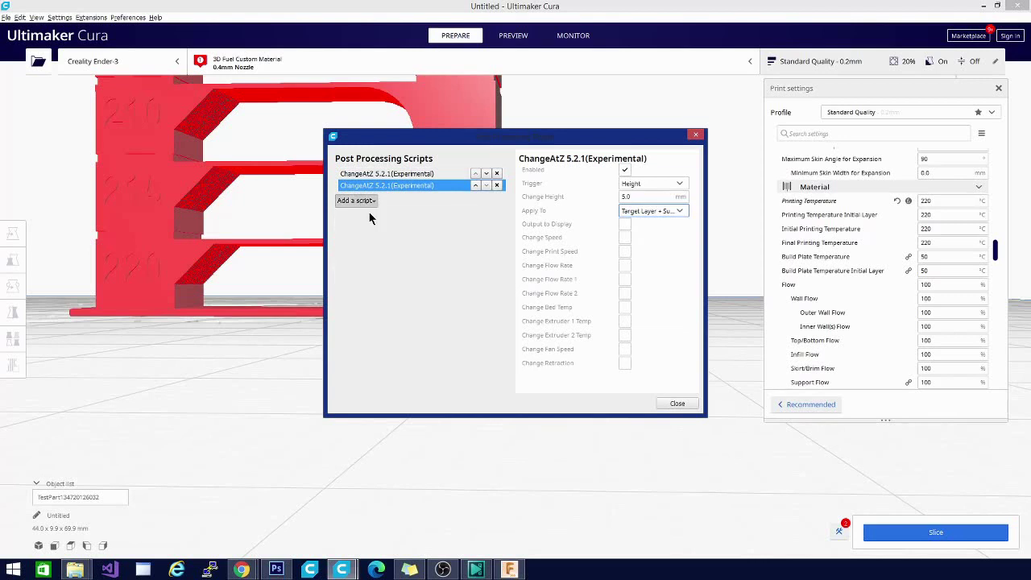
left_click(369, 215)
left_click(372, 231)
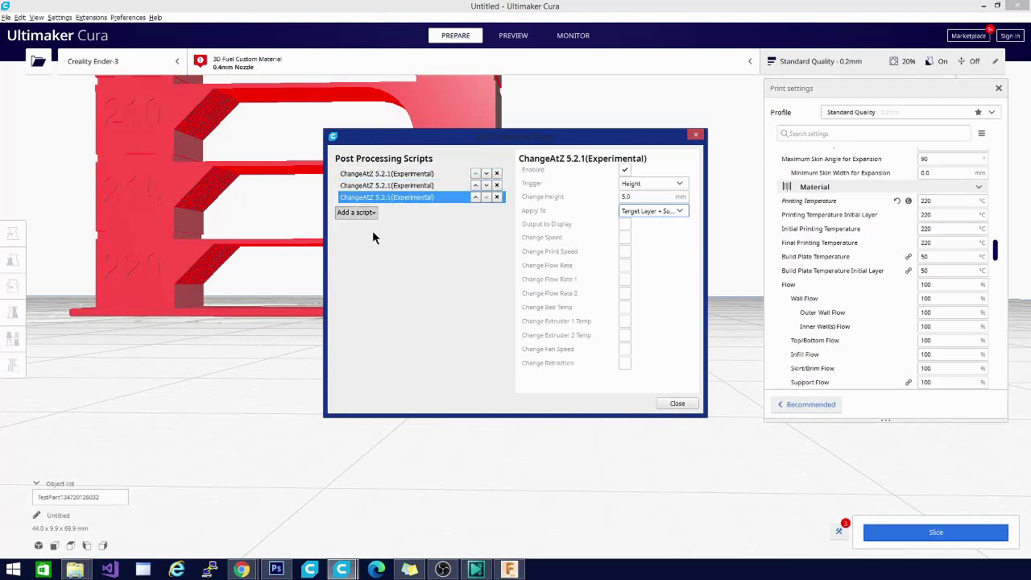
left_click(351, 213)
left_click(348, 212)
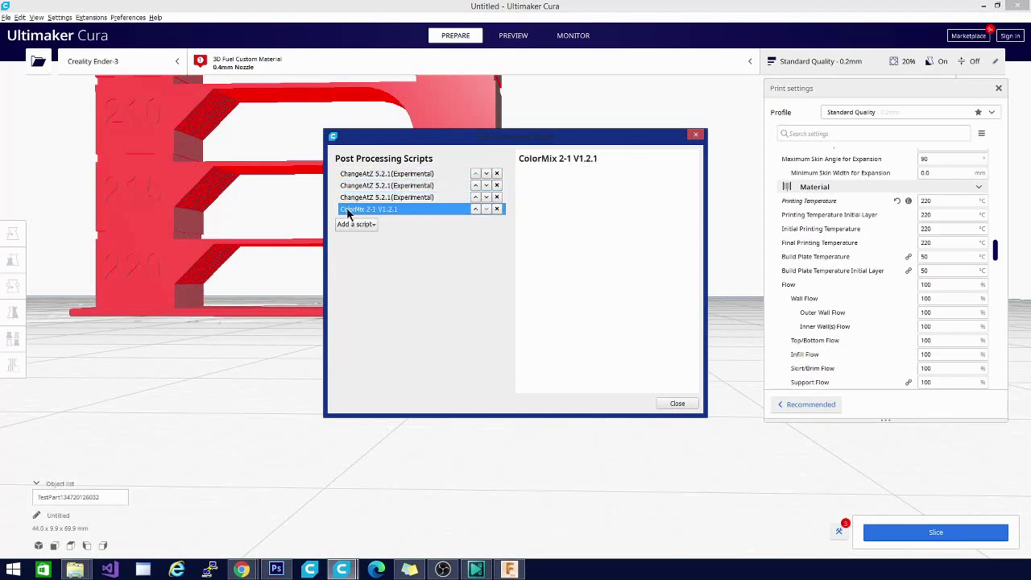
left_click(497, 208)
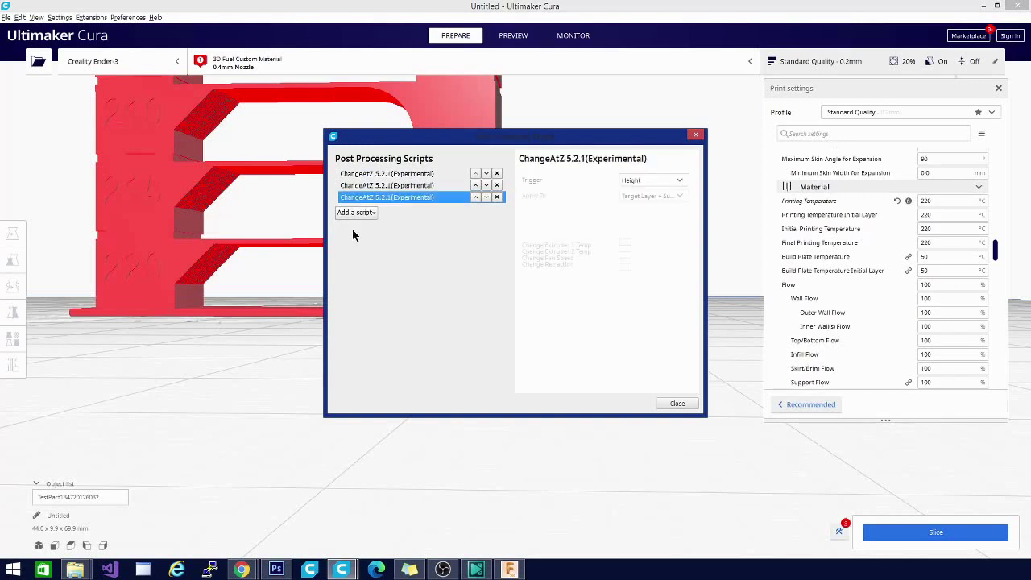
- Add further ChangeAtZ scripts until six are listed
left_click(355, 213)
left_click(360, 227)
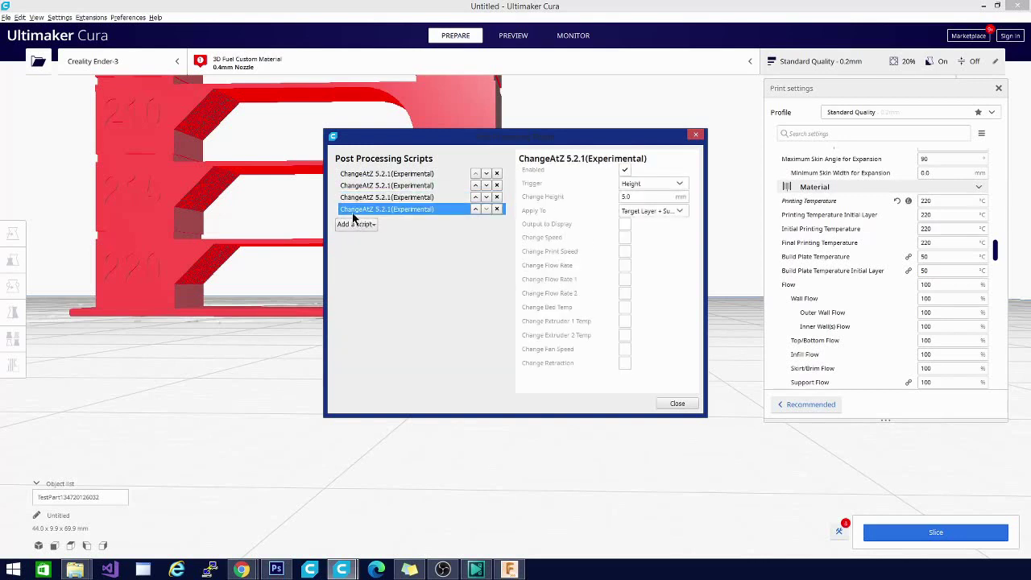
left_click(355, 224)
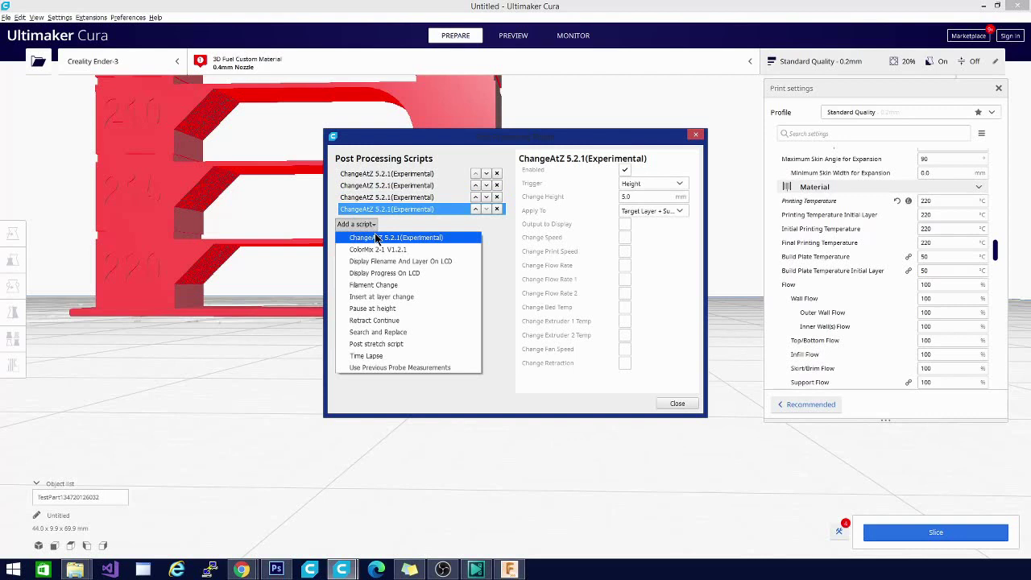
left_click(369, 236)
left_click(348, 235)
left_click(352, 250)
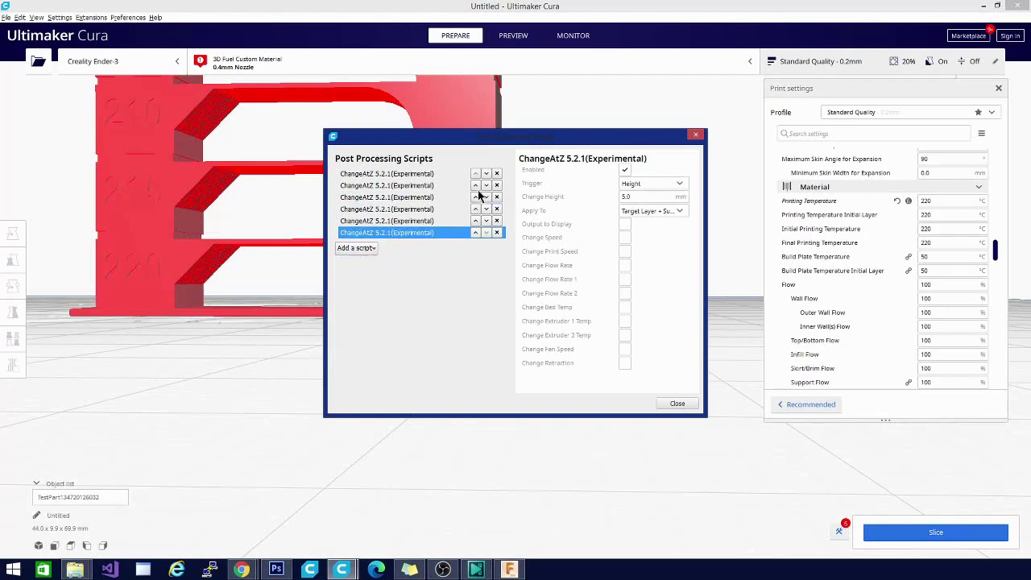
- Switch the second, third and fourth ChangeAtZ scripts to trigger by Layer No
left_click(428, 185)
left_click(653, 185)
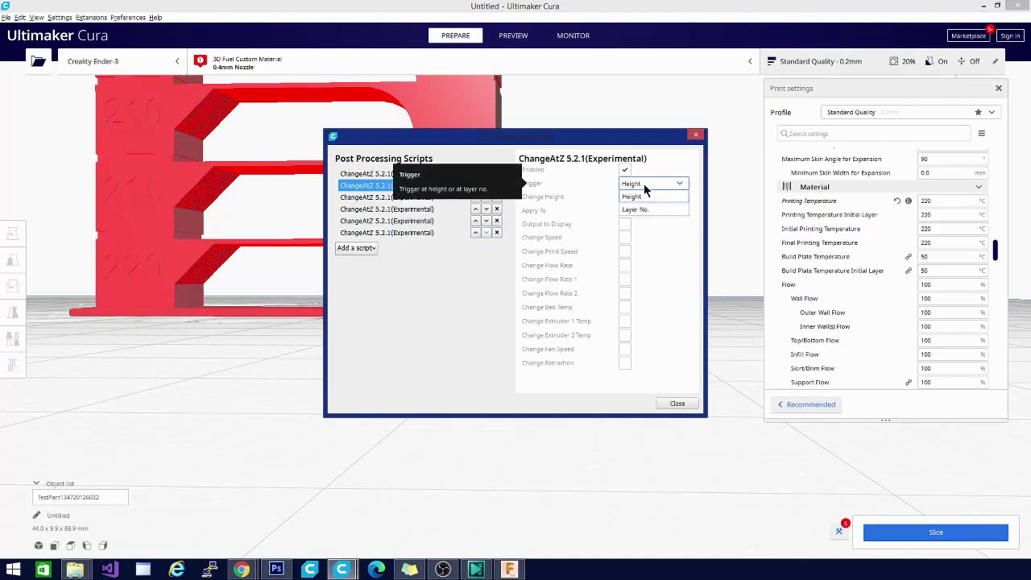
left_click(645, 209)
left_click(403, 197)
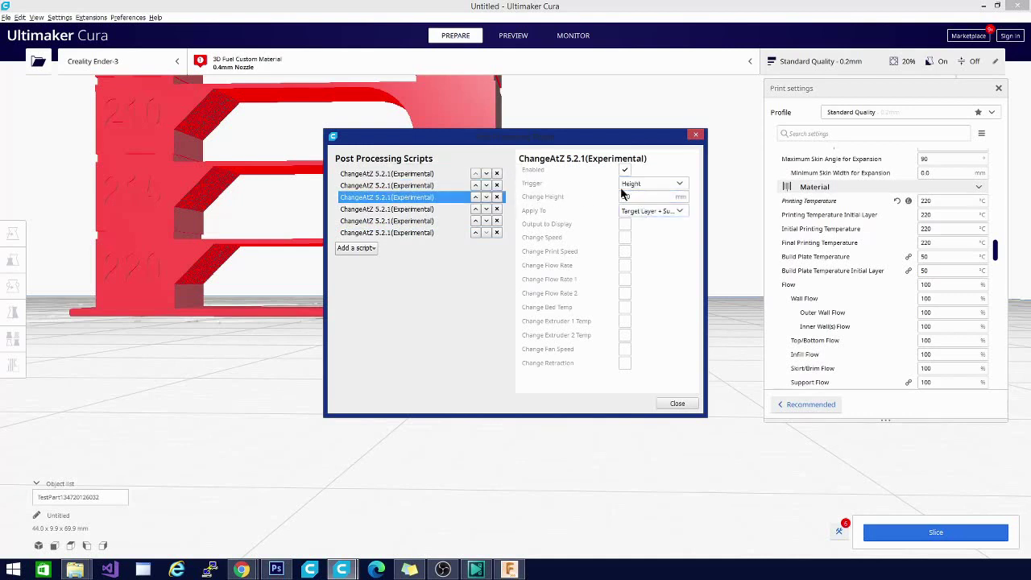
left_click(651, 185)
left_click(635, 210)
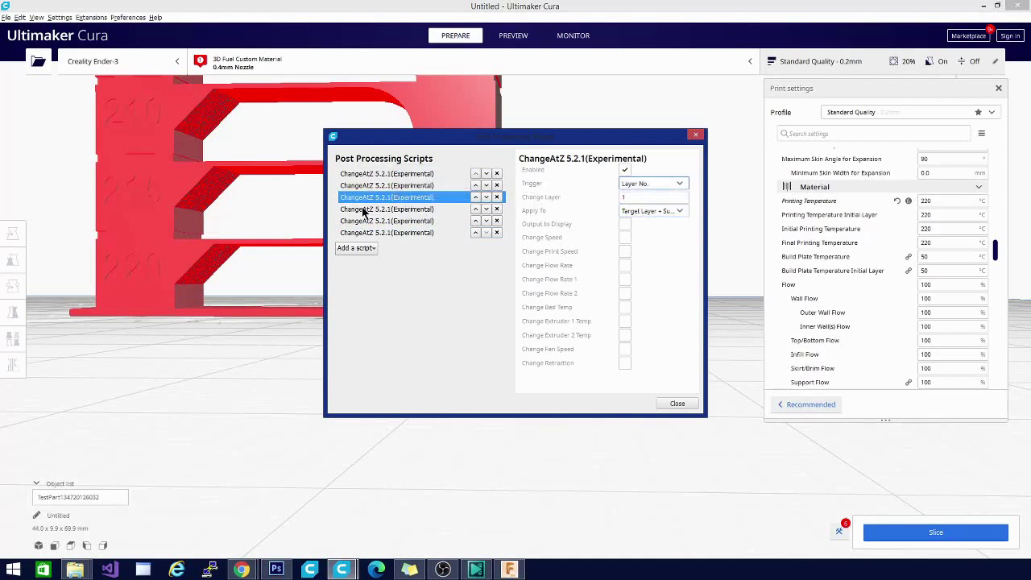
left_click(406, 209)
left_click(652, 184)
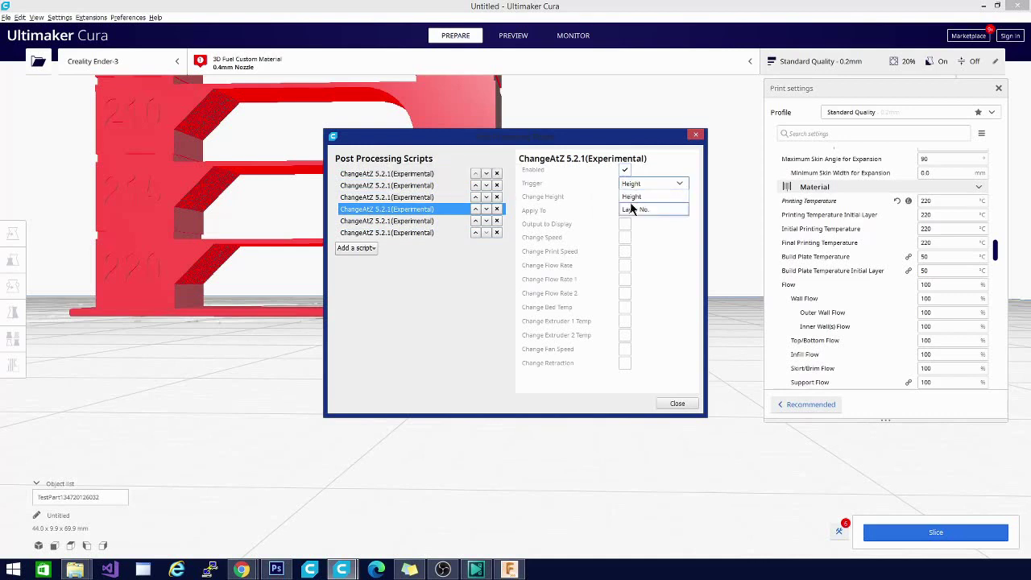
left_click(633, 209)
- Switch the fifth and sixth ChangeAtZ scripts to trigger by Layer No., then close the window
left_click(401, 221)
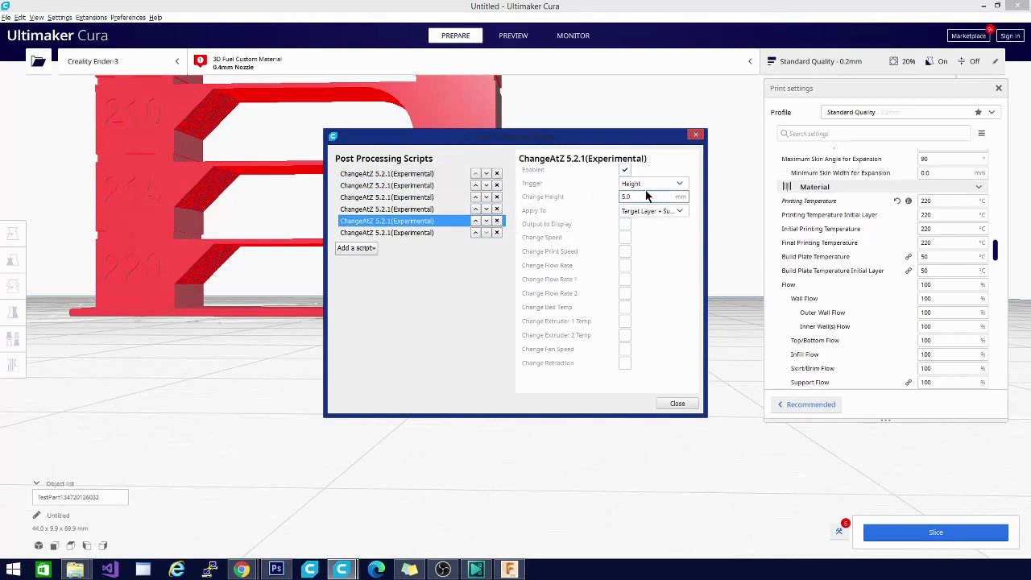
left_click(642, 185)
left_click(629, 209)
left_click(381, 233)
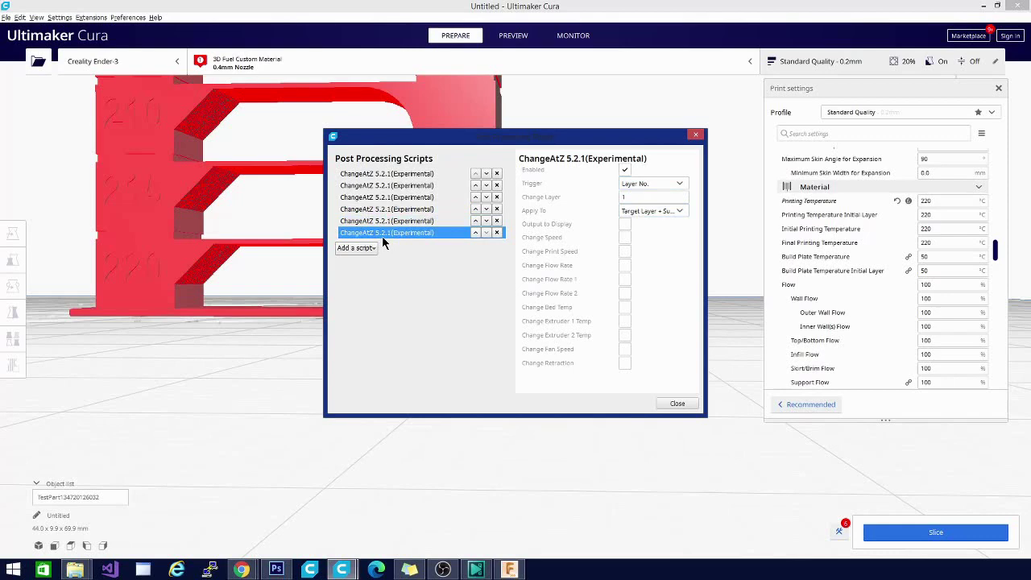
left_click(636, 184)
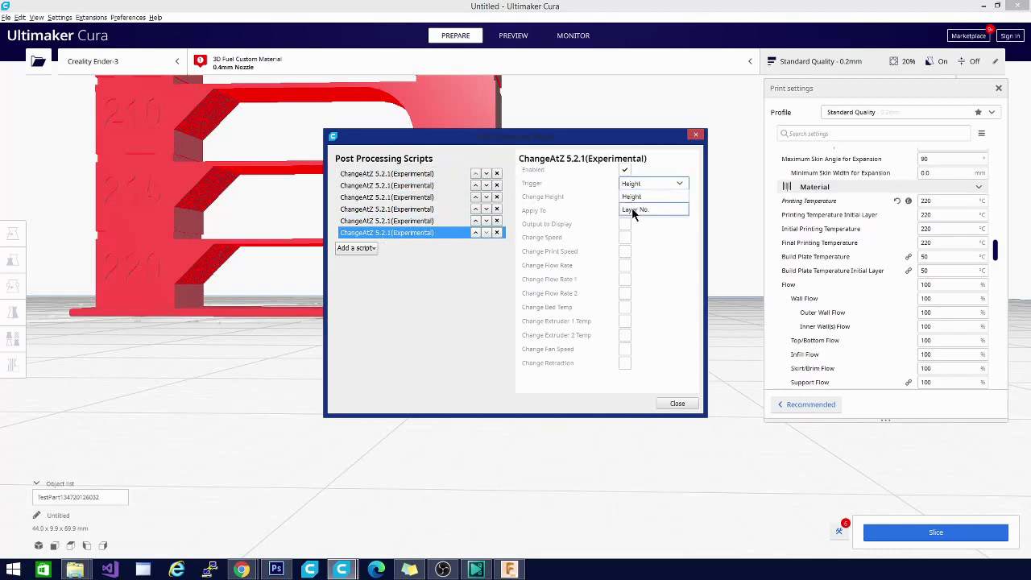
left_click(628, 208)
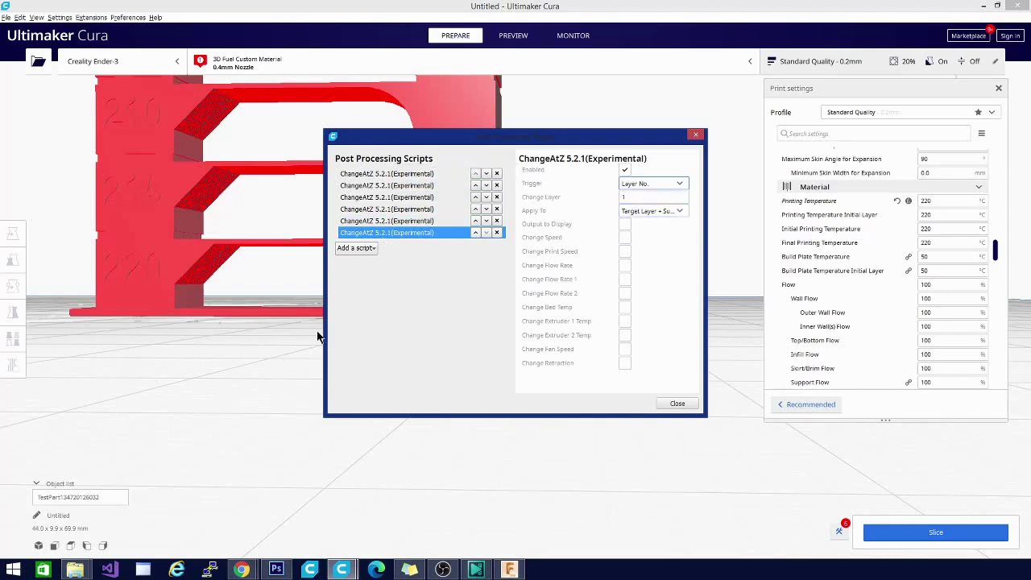
left_click(675, 404)
- Slice the temperature tower and switch to the layer preview
scroll(376, 459, "down", 2)
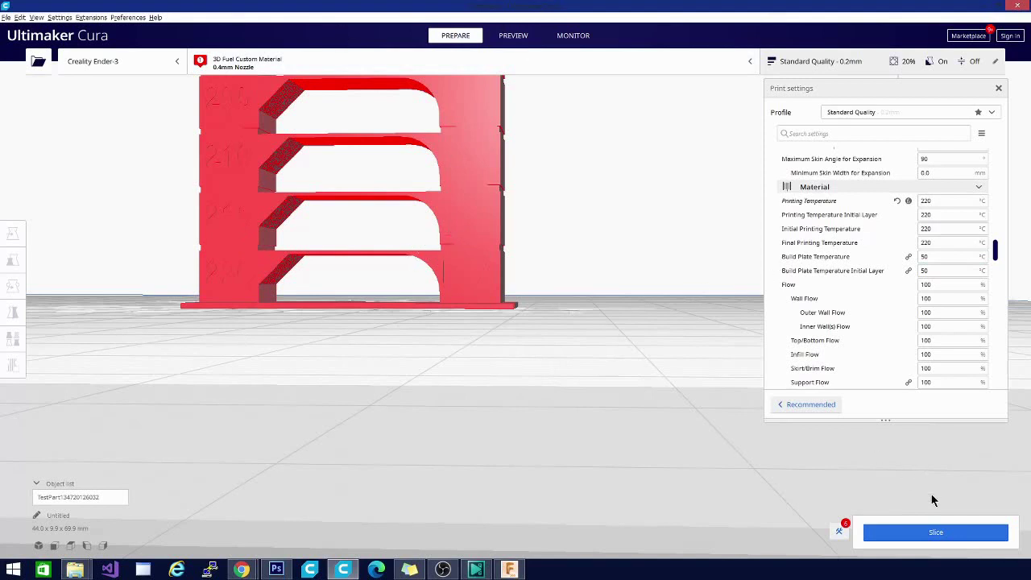
left_click(933, 532)
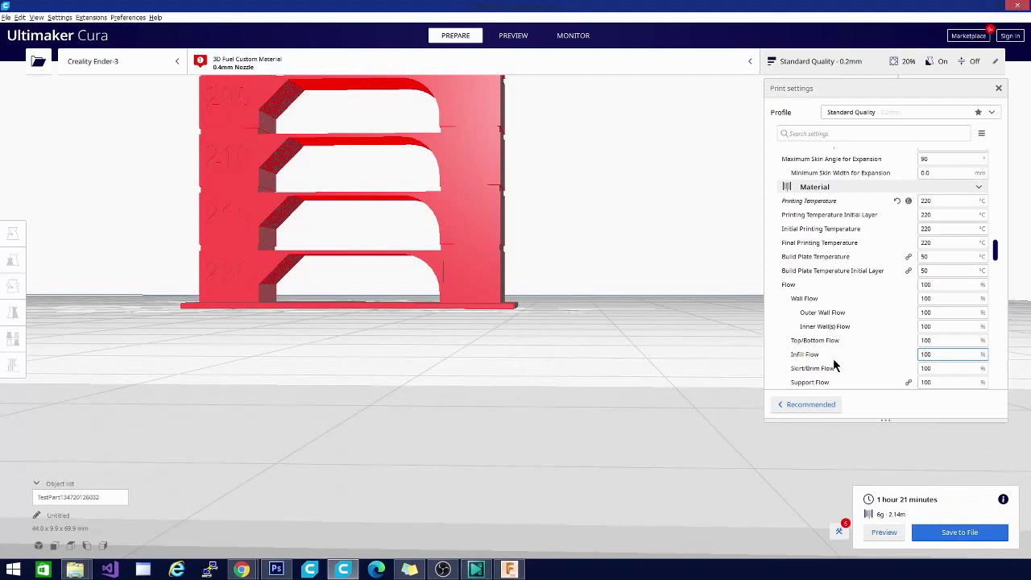
left_click(509, 40)
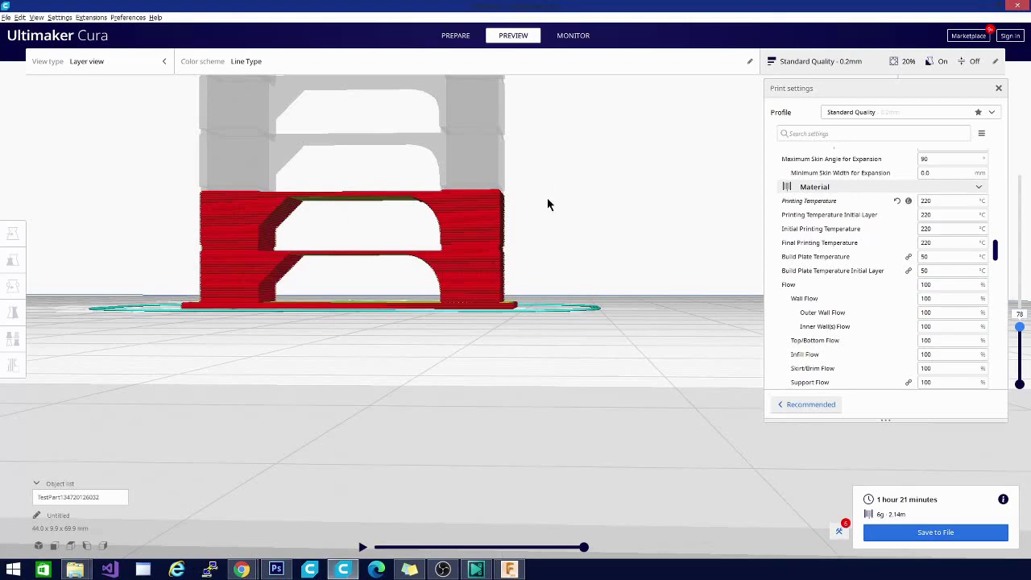
- Step the preview layers up through 112, 116 and 149 to layer 155
key("Up")
key("Up")
key("Up")
key("Up")
key("Up")
key("Up")
key("Up")
key("Up")
key("Up")
key("Up")
key("Up")
key("Up")
key("Up")
key("Up")
key("Up")
key("Up")
key("Up")
key("Up")
key("Up")
key("Up")
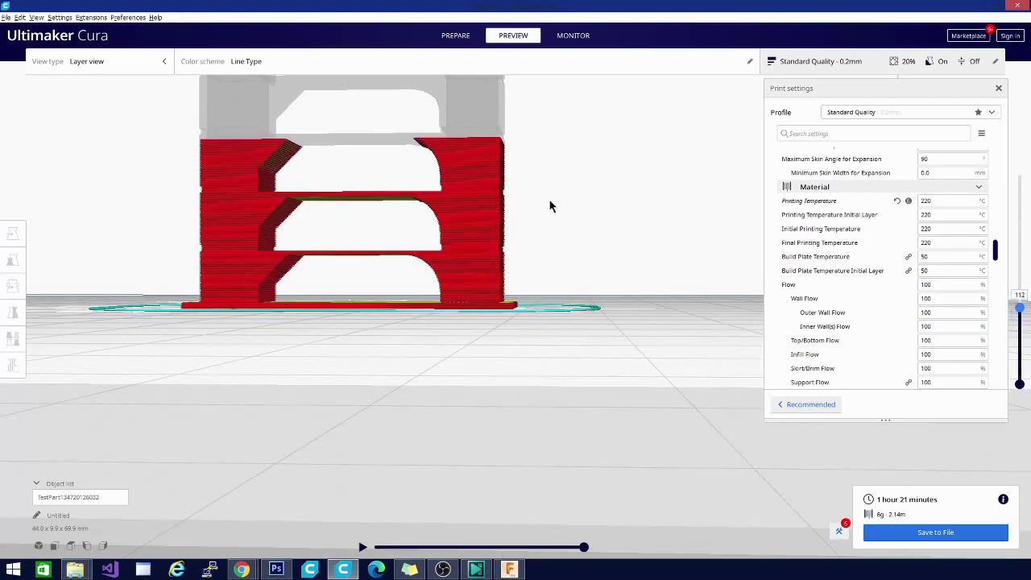
key("Up")
key("Up")
key("Up")
key("Up")
key("Up")
key("Up")
key("Up")
key("Up")
key("Up")
key("Up")
key("Up")
key("Up")
key("Up")
key("Up")
key("Up")
key("Up")
key("Up")
key("Up")
key("Up")
key("Up")
key("Up")
key("Up")
key("Up")
key("Up")
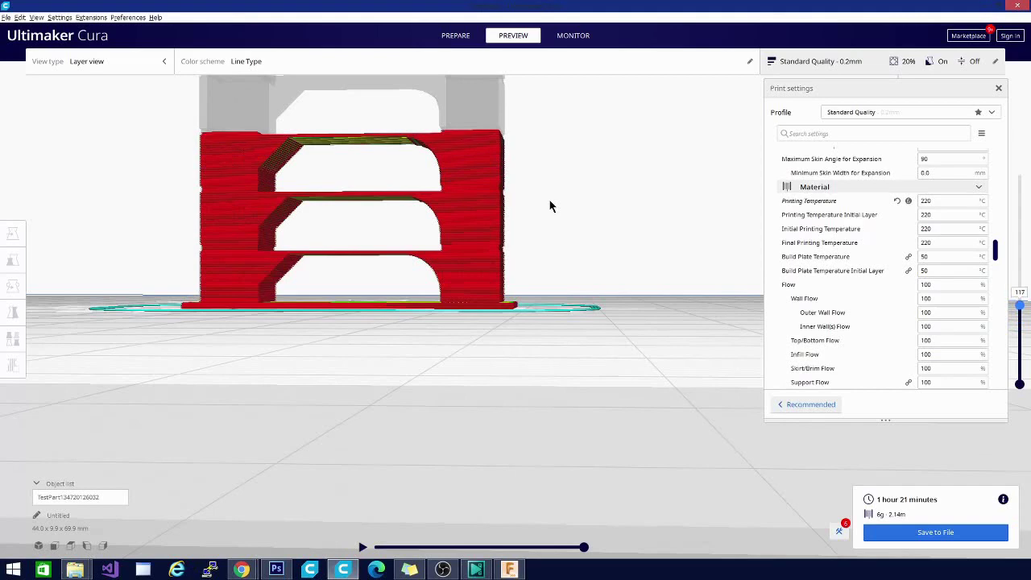
key("Up")
key("Up")
key("Up")
key("Up")
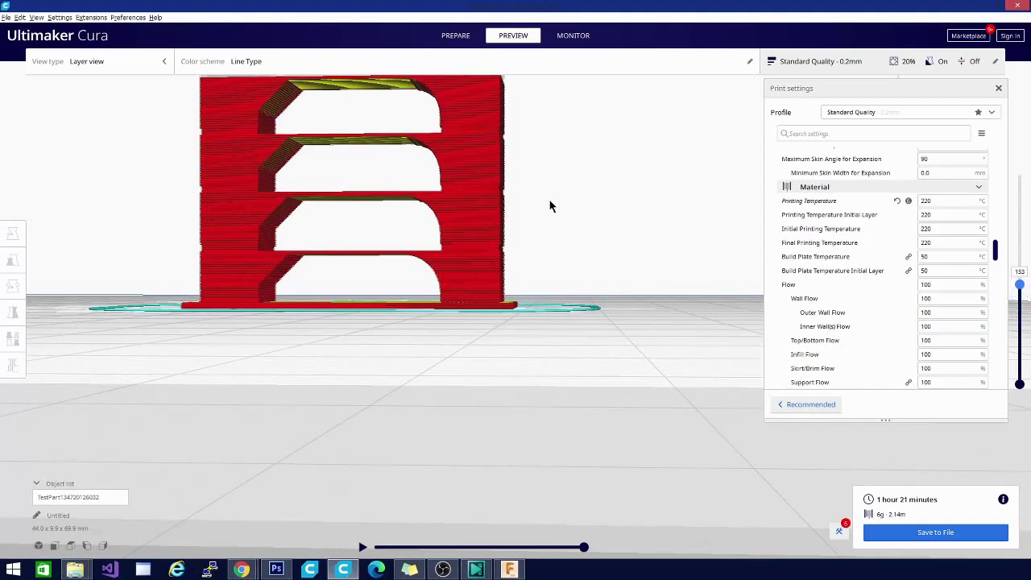
scroll(538, 231, "down", 3)
key("Up")
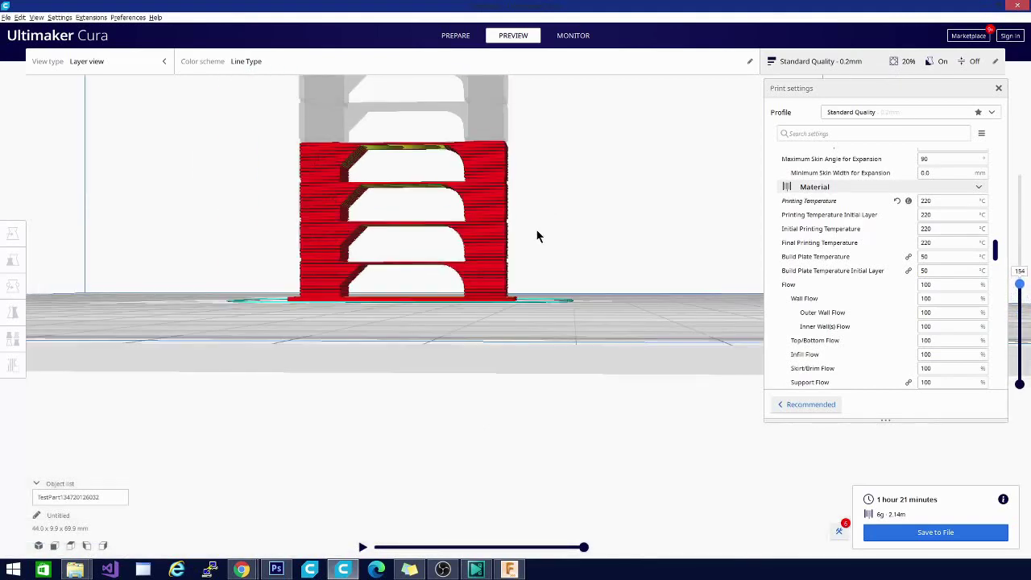
key("Up")
- Set the second ChangeAtZ script to layer 78 with Extruder 1 temperature 210
left_click(840, 531)
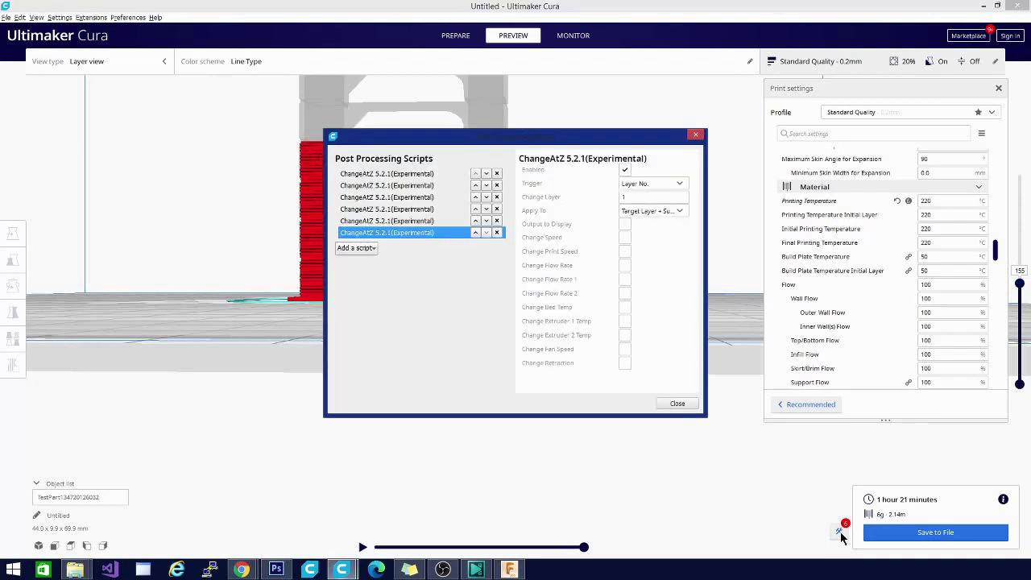
left_click(429, 187)
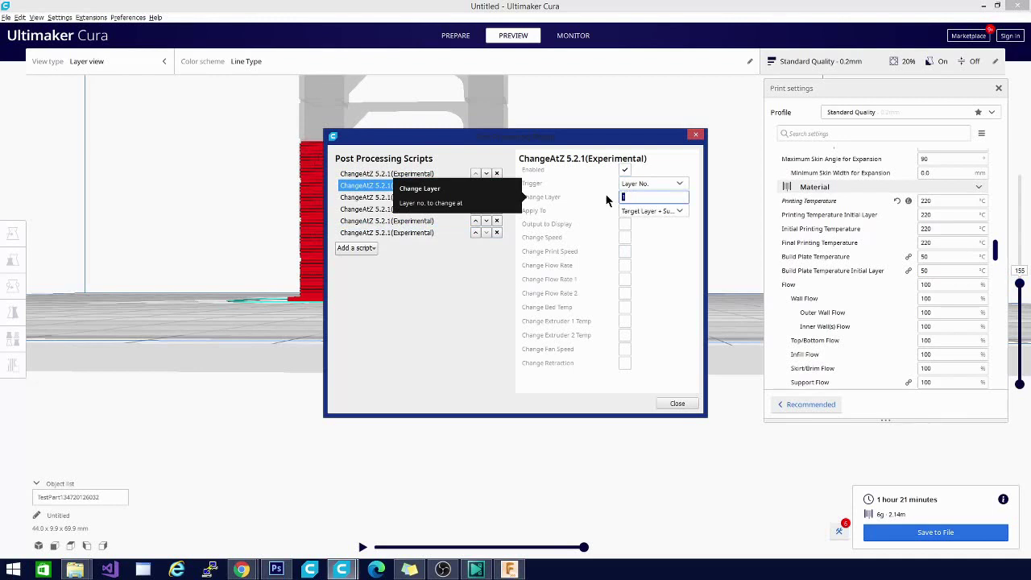
type("78")
left_click(364, 199)
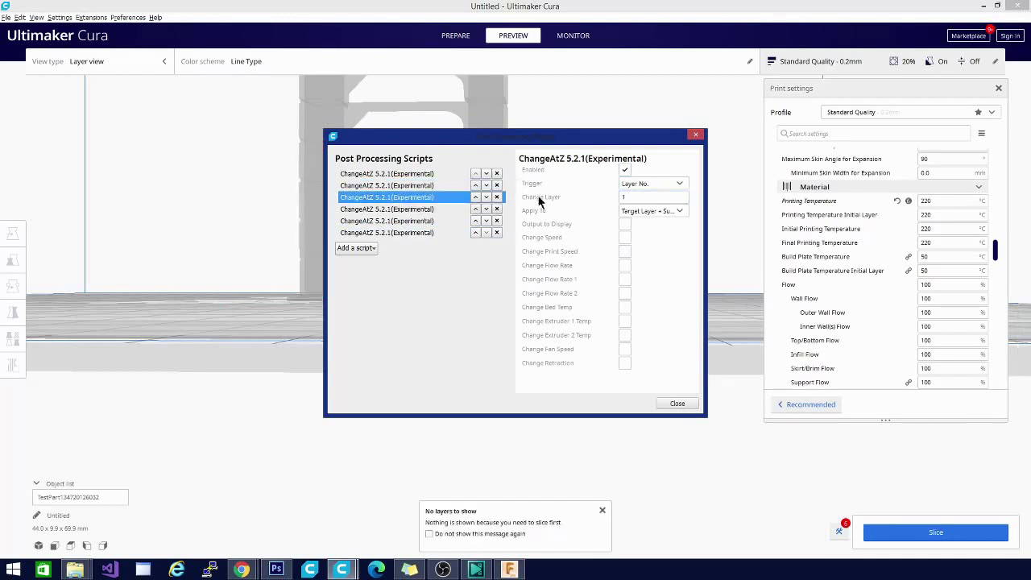
left_click(642, 198)
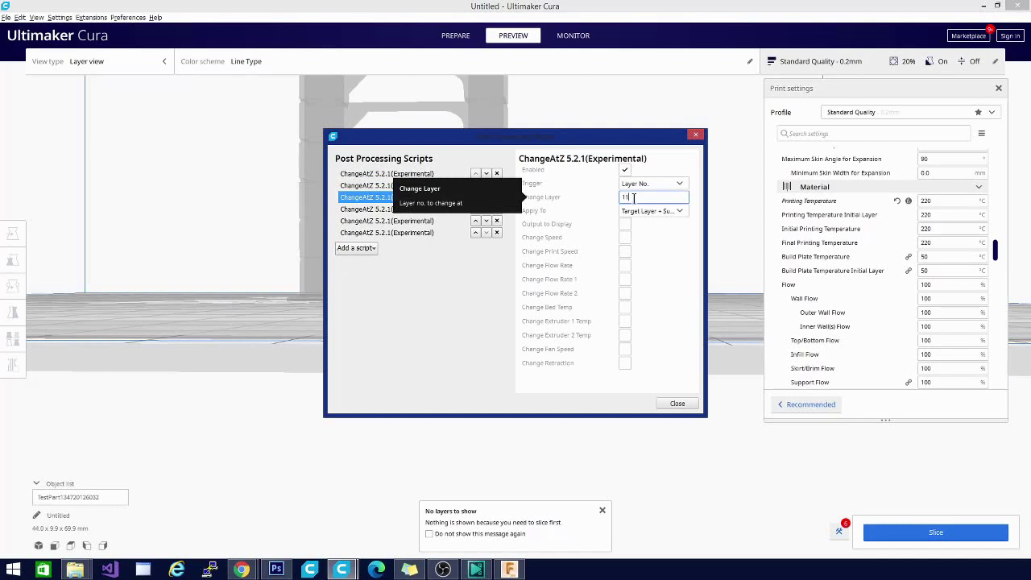
left_click(376, 210)
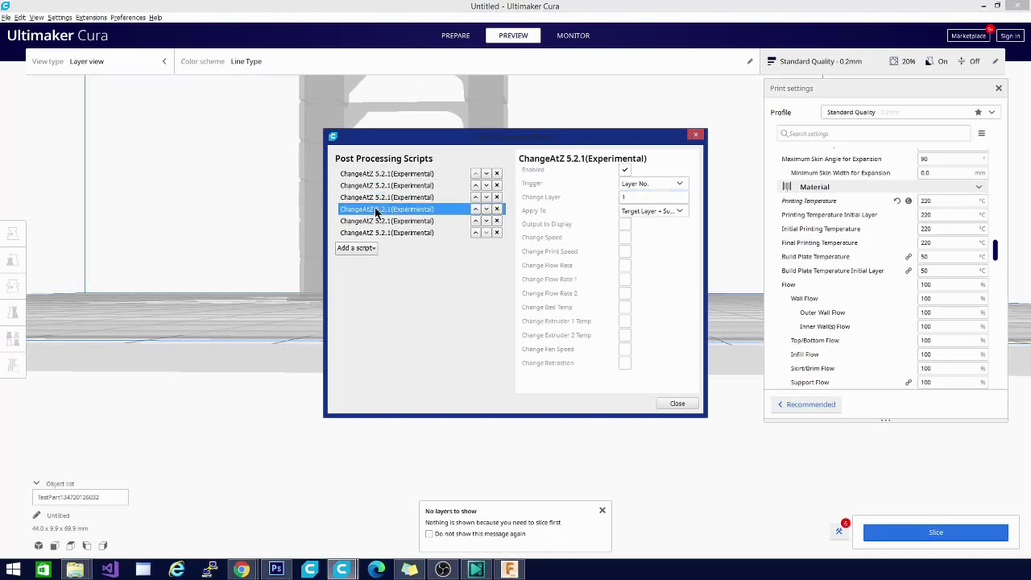
left_click(414, 185)
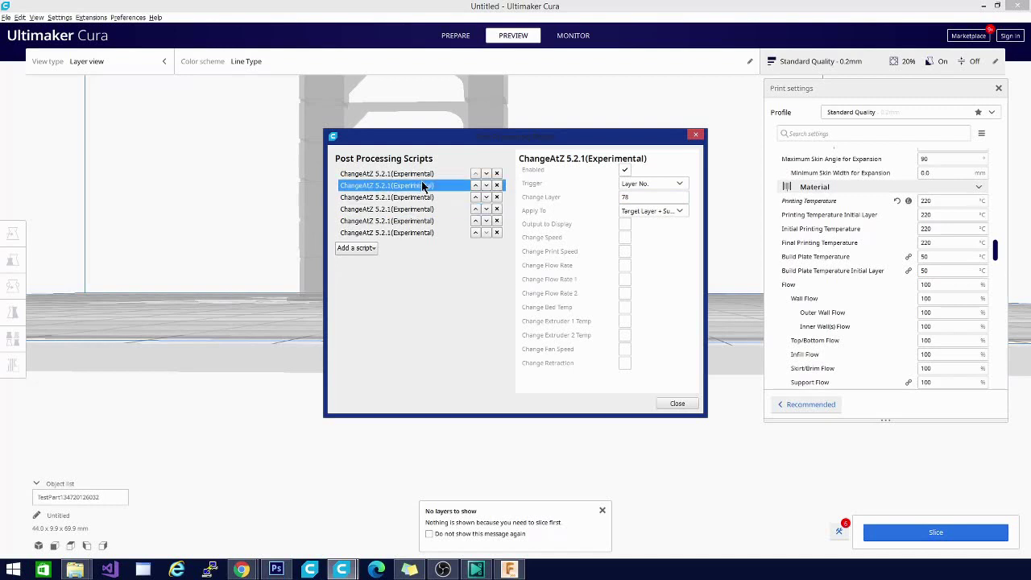
left_click(624, 321)
double_click(633, 333)
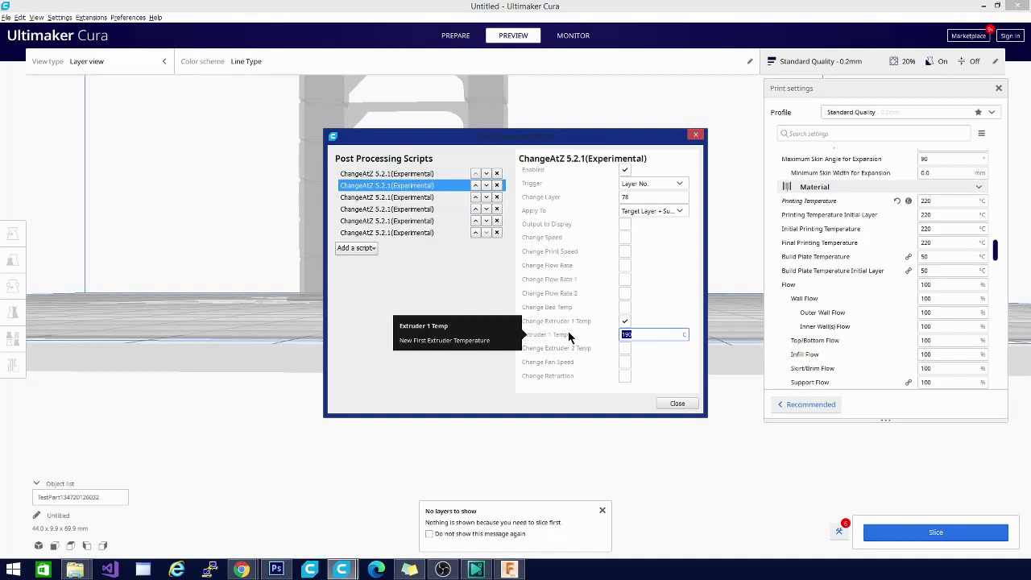
type("210")
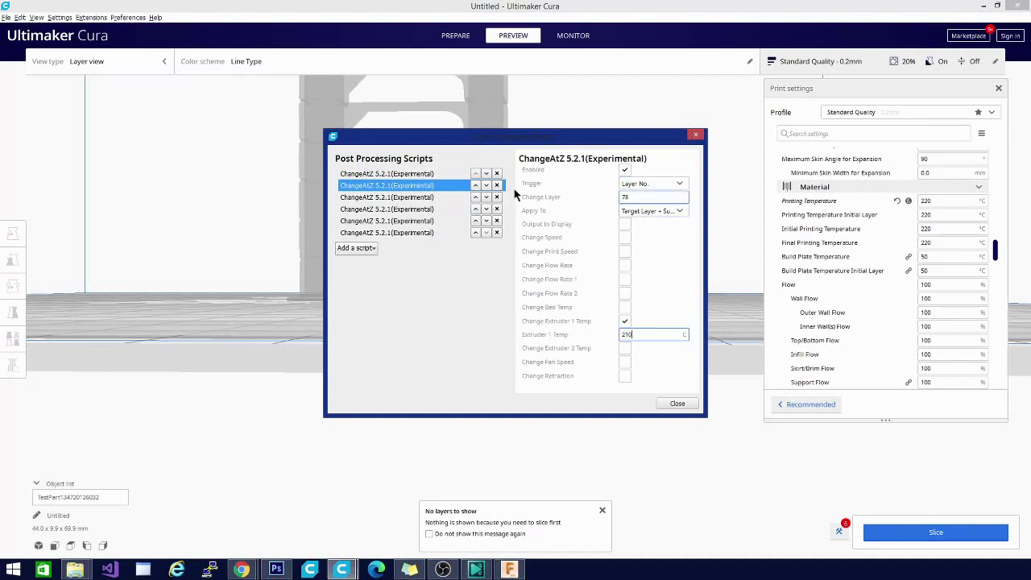
- Set the third script to layer 116 with Extruder 1 temperature 205, then close
left_click(451, 200)
left_click(642, 197)
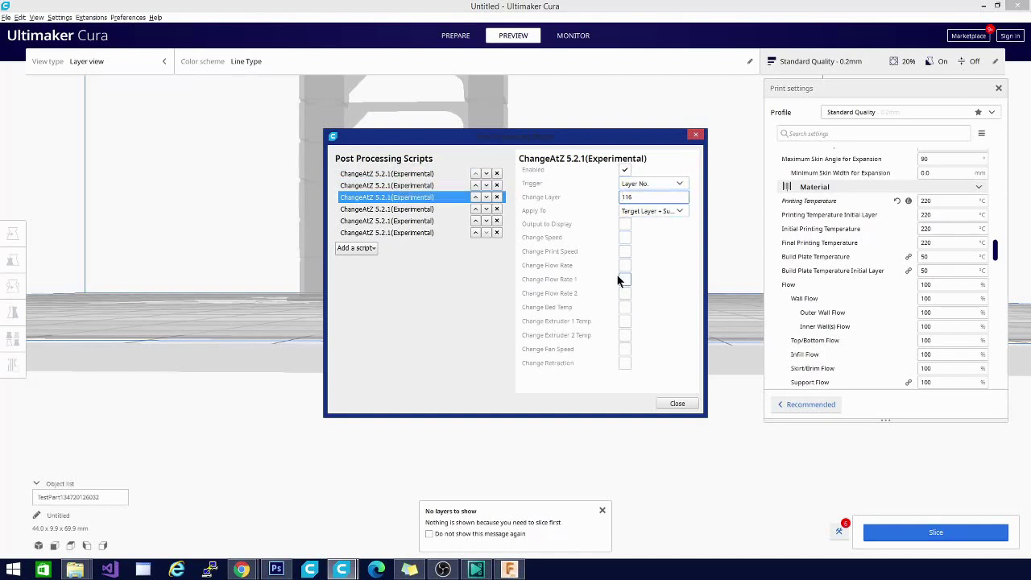
left_click(625, 321)
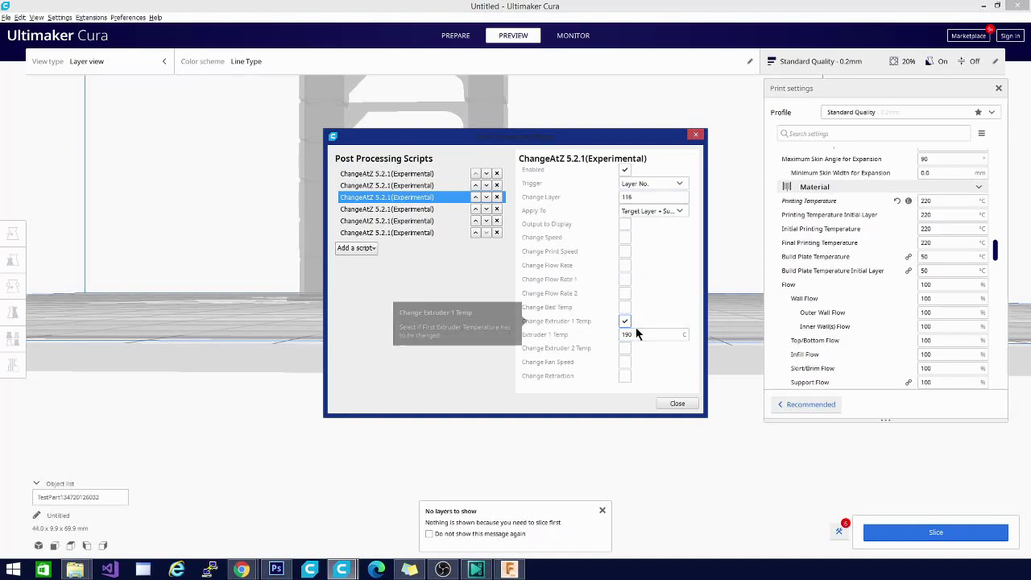
left_click_drag(635, 332, 596, 337)
type("205")
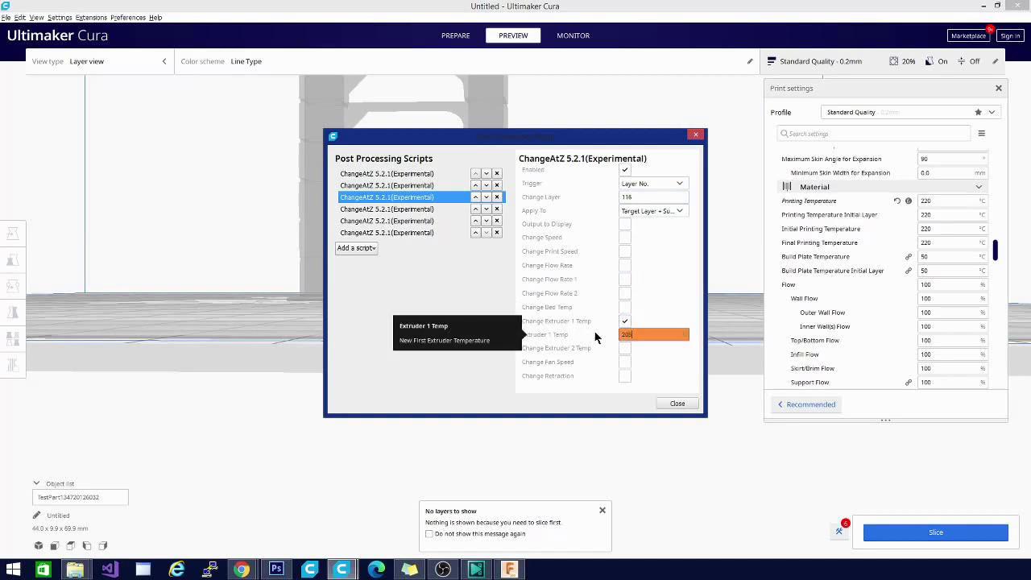
left_click(677, 403)
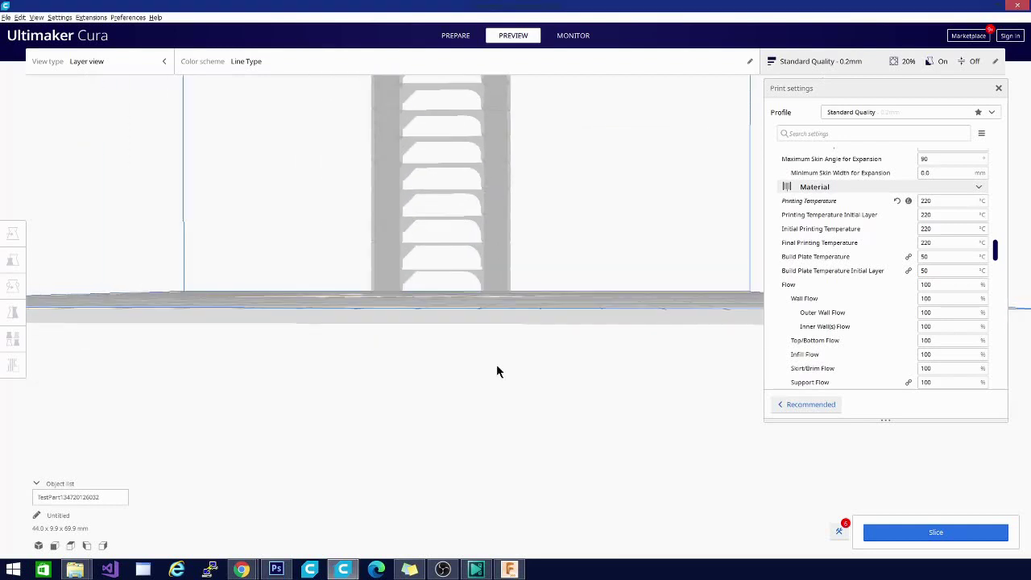
- Return to the Prepare stage and zoom the build plate view in and out
left_click(453, 36)
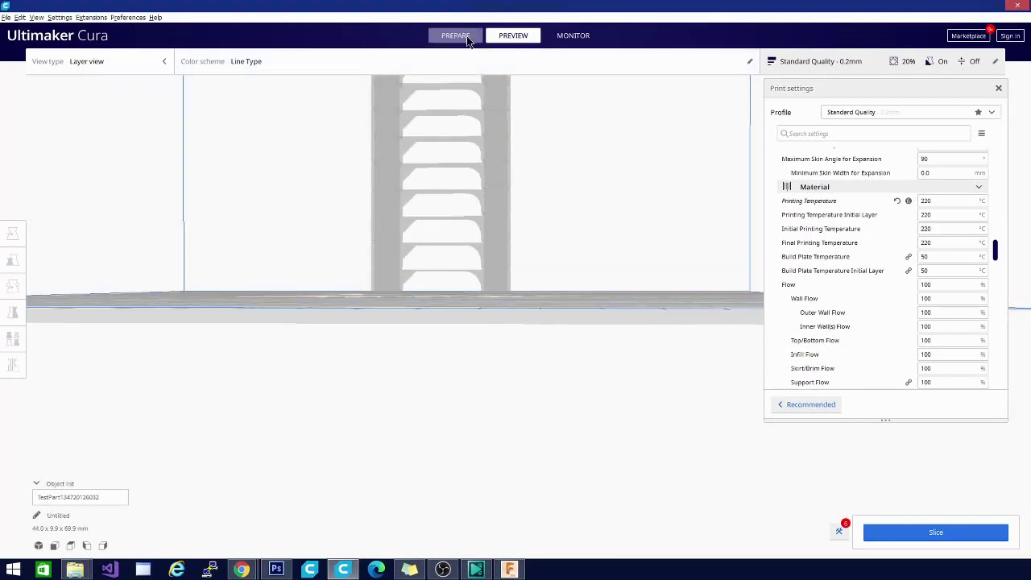
scroll(388, 374, "up", 3)
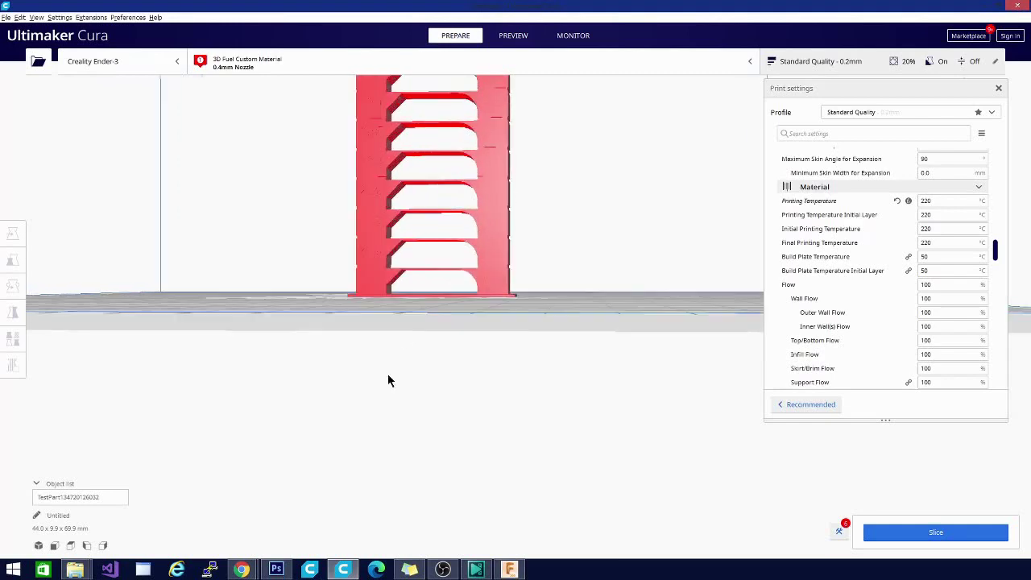
scroll(493, 233, "down", 5)
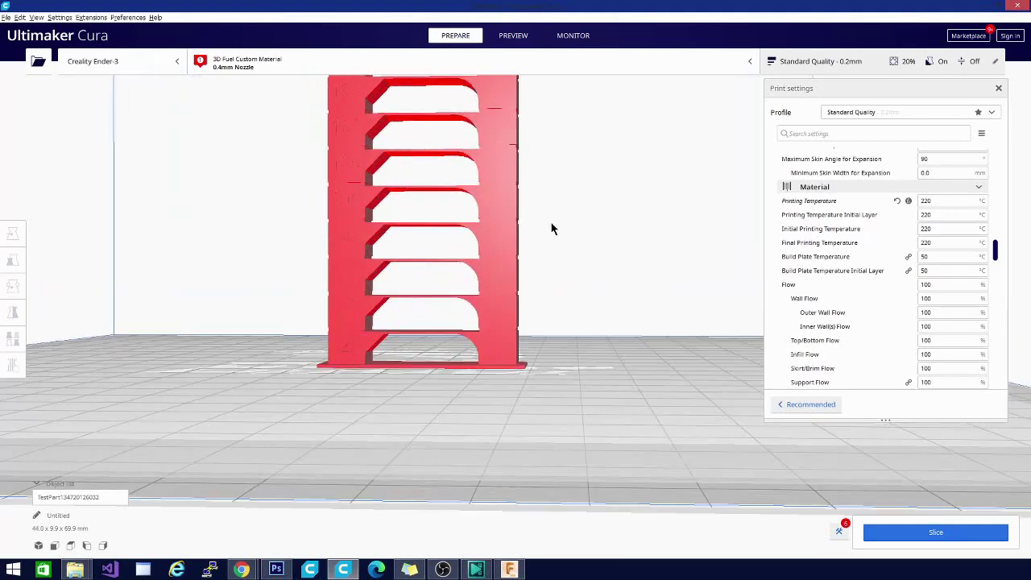
scroll(513, 288, "up", 5)
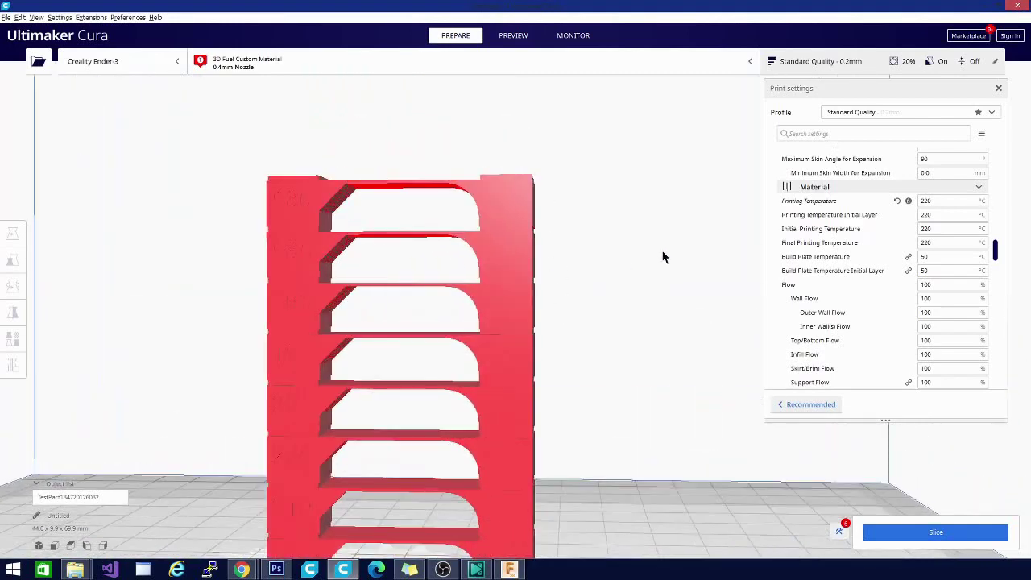
- Orbit around the temperature tower to inspect all sides, then select it for deletion
right_click_drag(663, 253, 669, 285)
right_click_drag(332, 258, 532, 299)
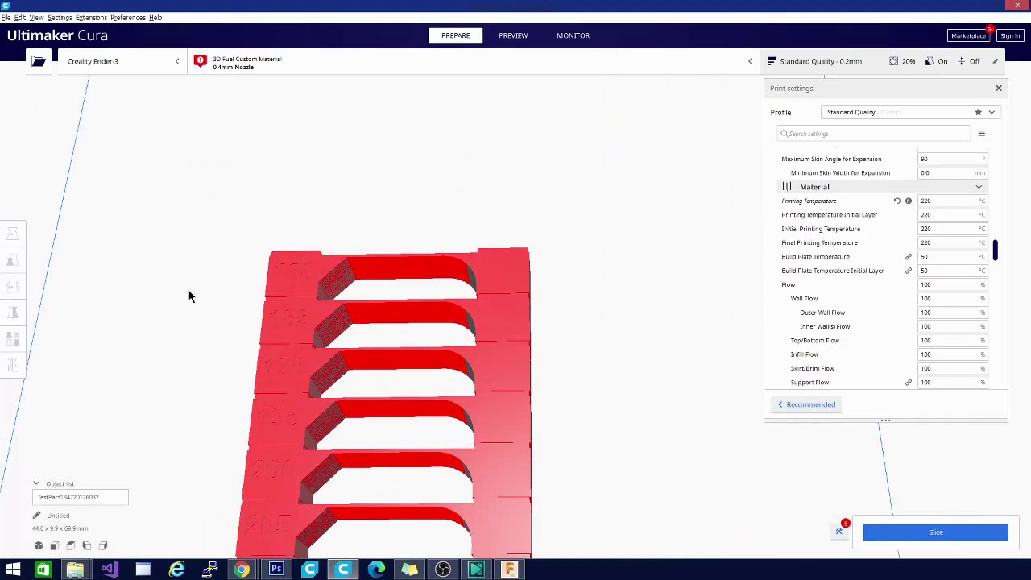
right_click_drag(188, 295, 142, 291)
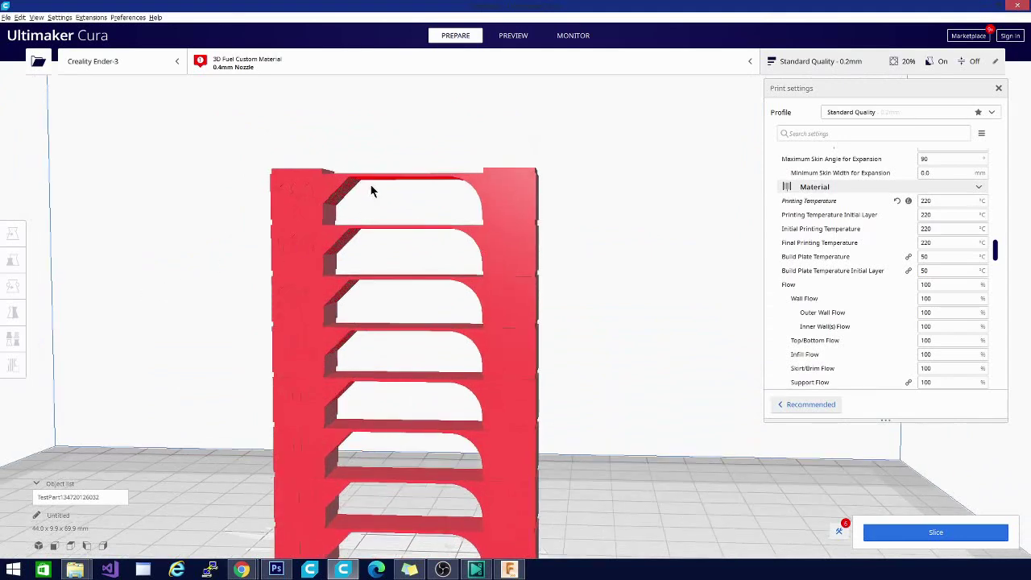
right_click_drag(190, 391, 214, 397)
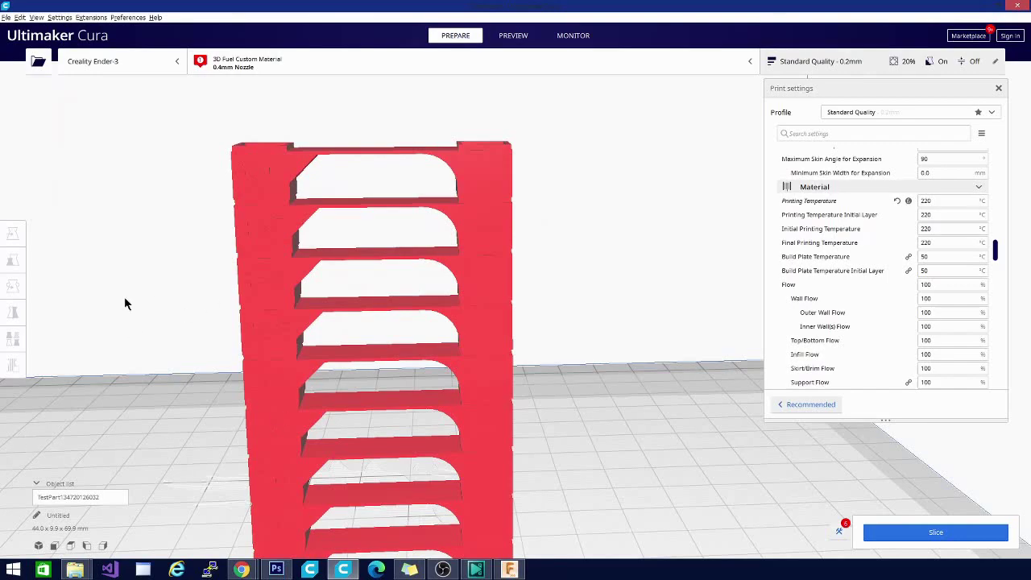
right_click_drag(125, 304, 58, 318)
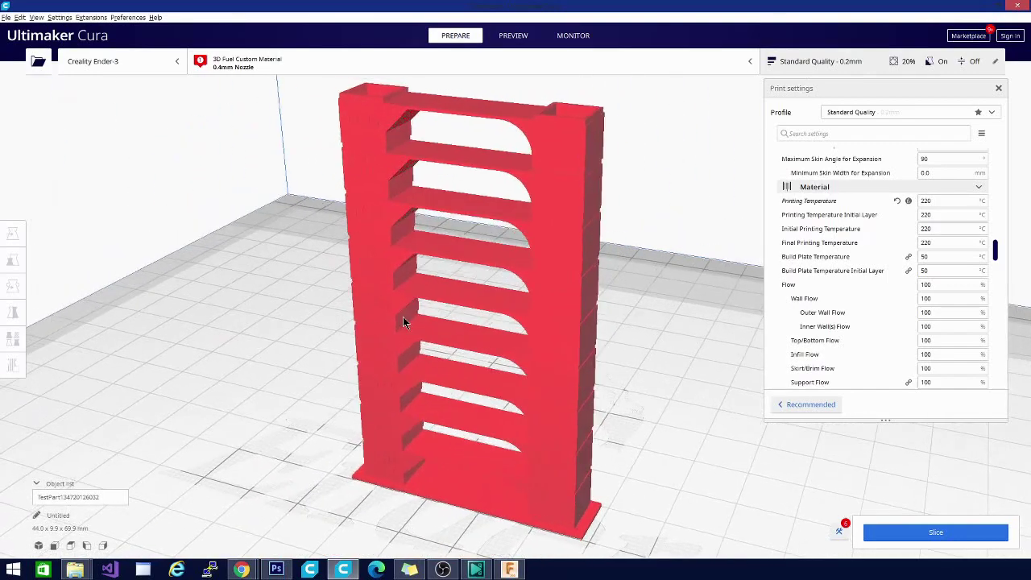
left_click(379, 320)
key("Delete")
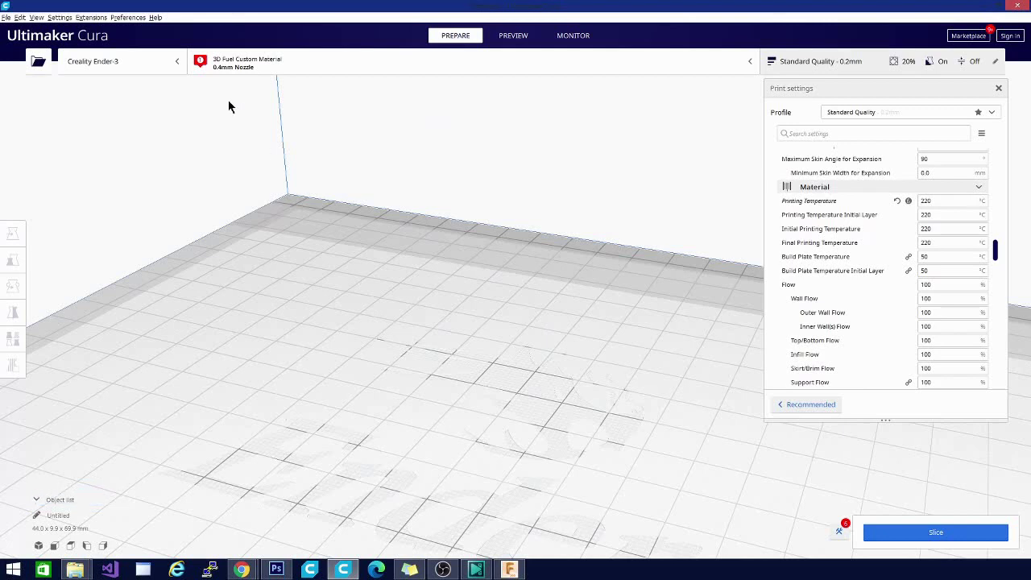
left_click(89, 17)
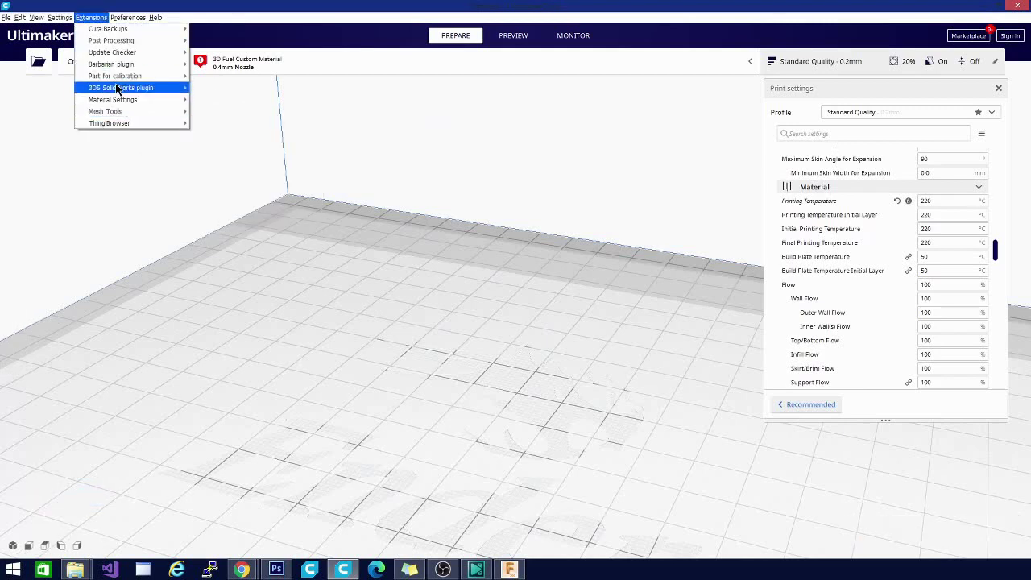
mouse_move(111, 77)
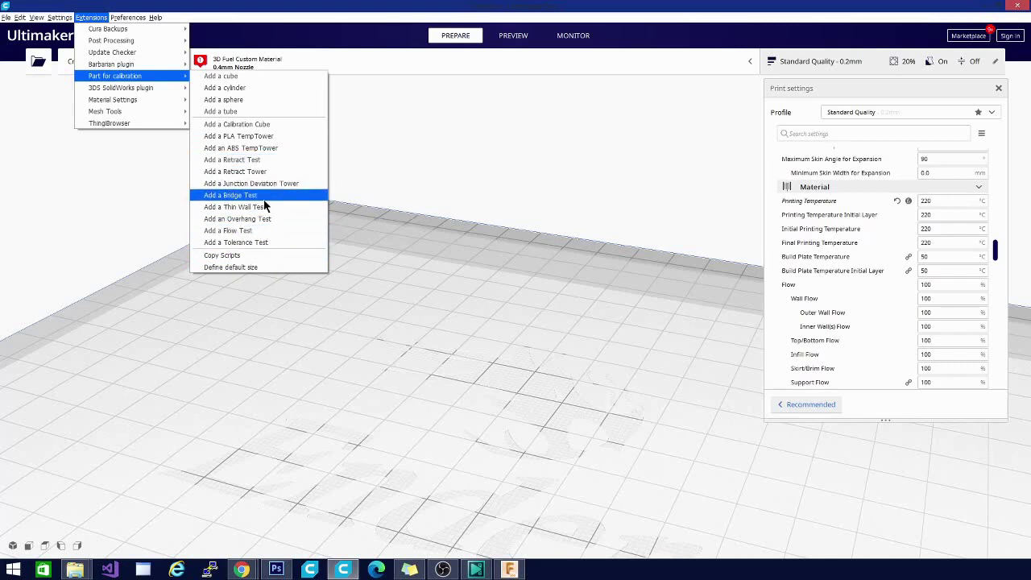
left_click(609, 448)
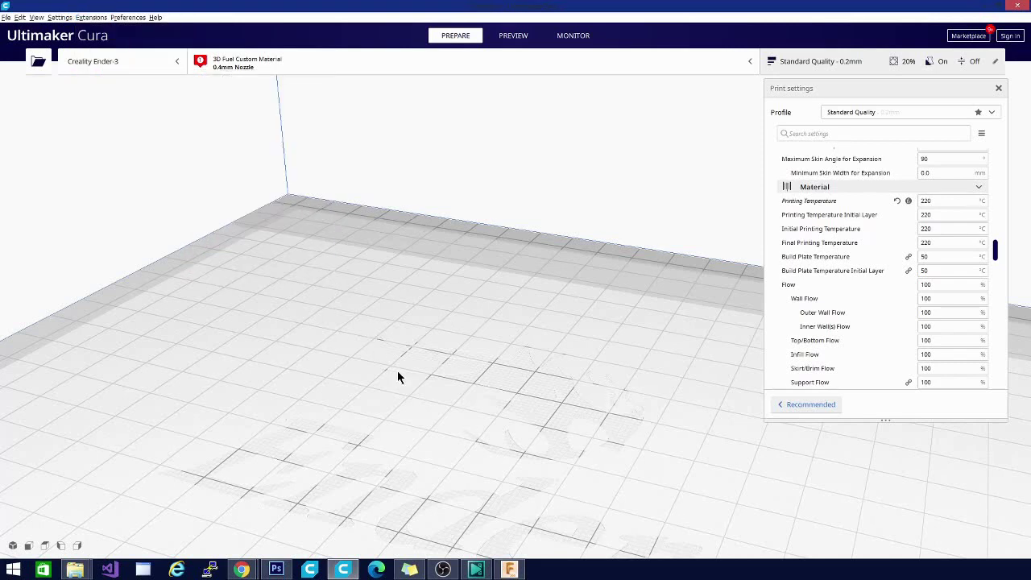